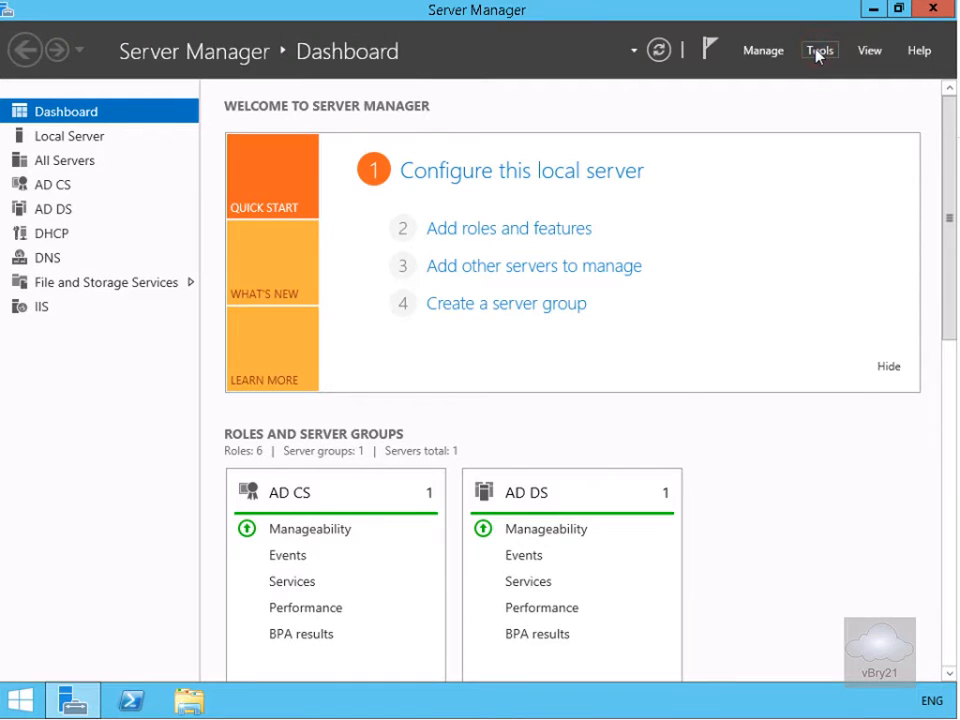
Open Group Policy Management and display the Group Policy Objects container of the Adatum.com domain.
click(817, 52)
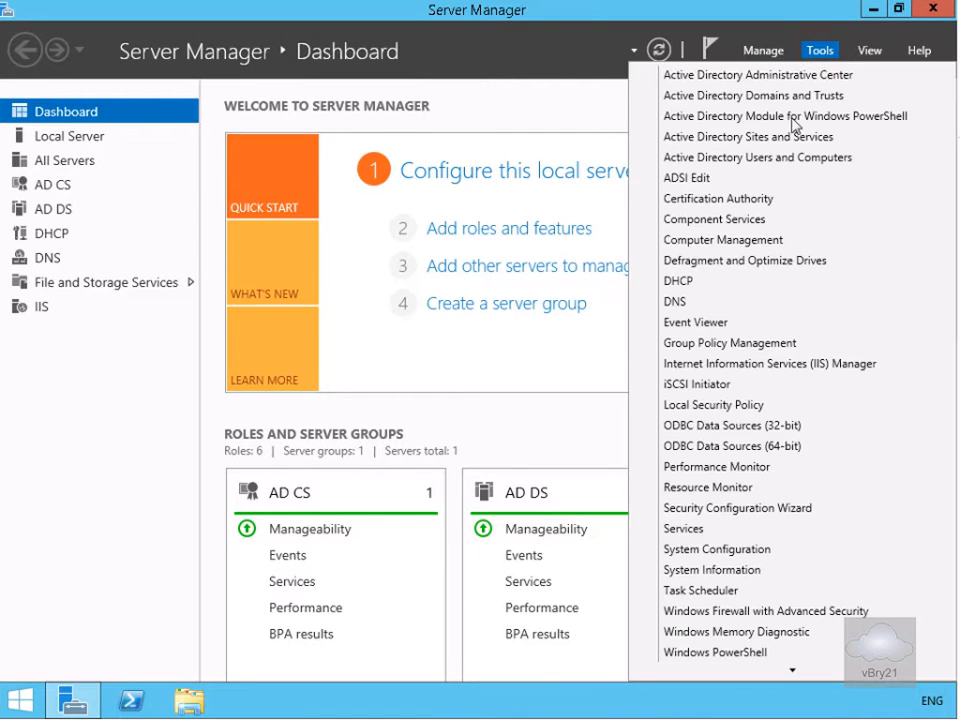
click(729, 343)
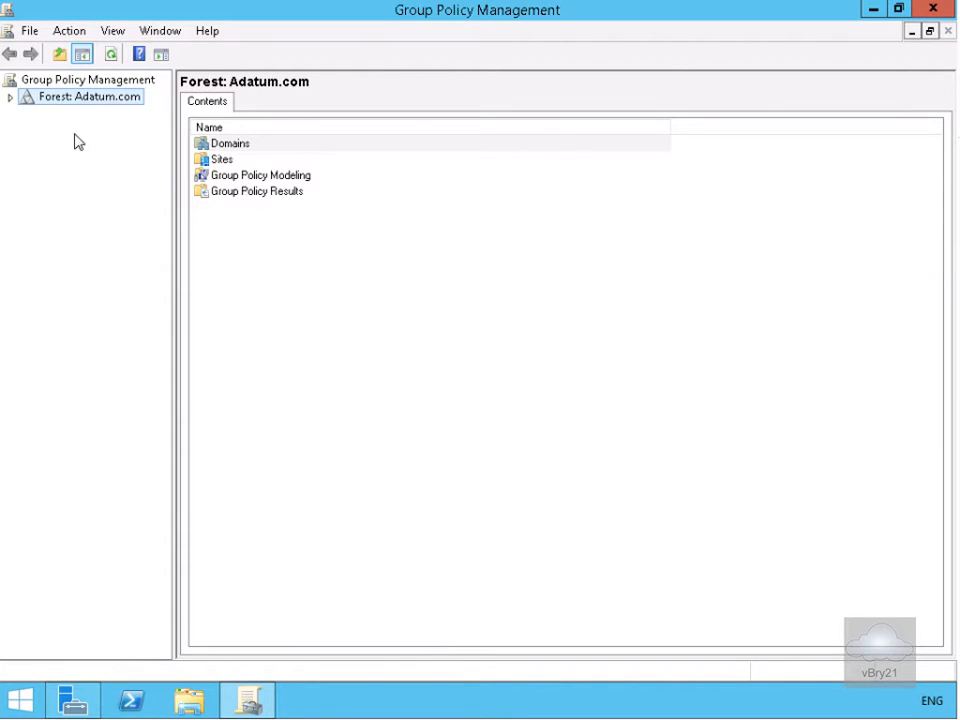
click(10, 97)
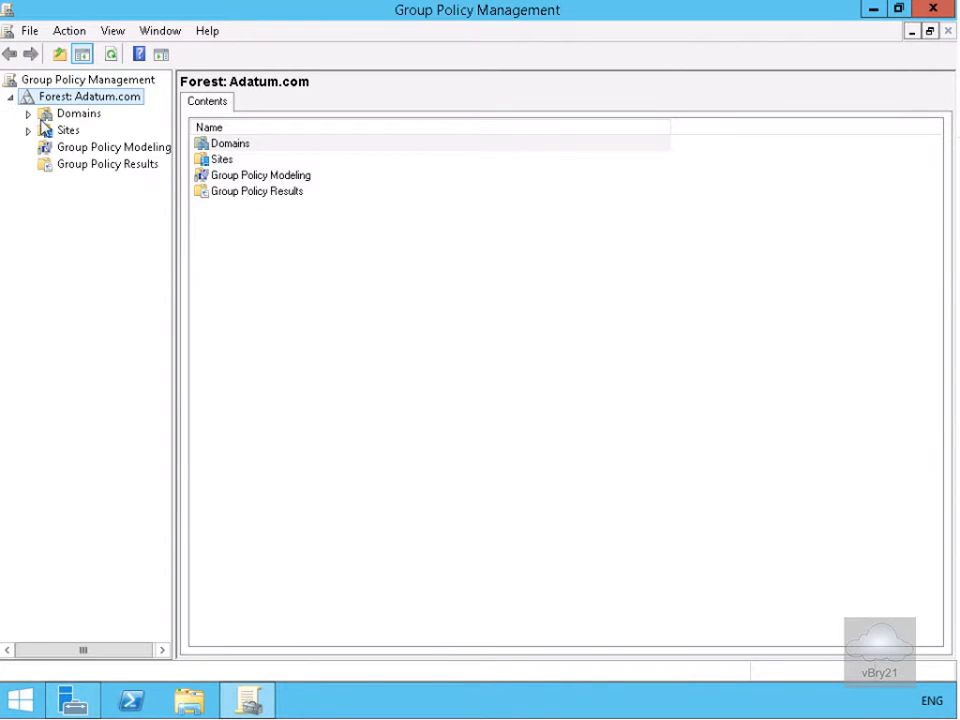
click(29, 114)
click(45, 131)
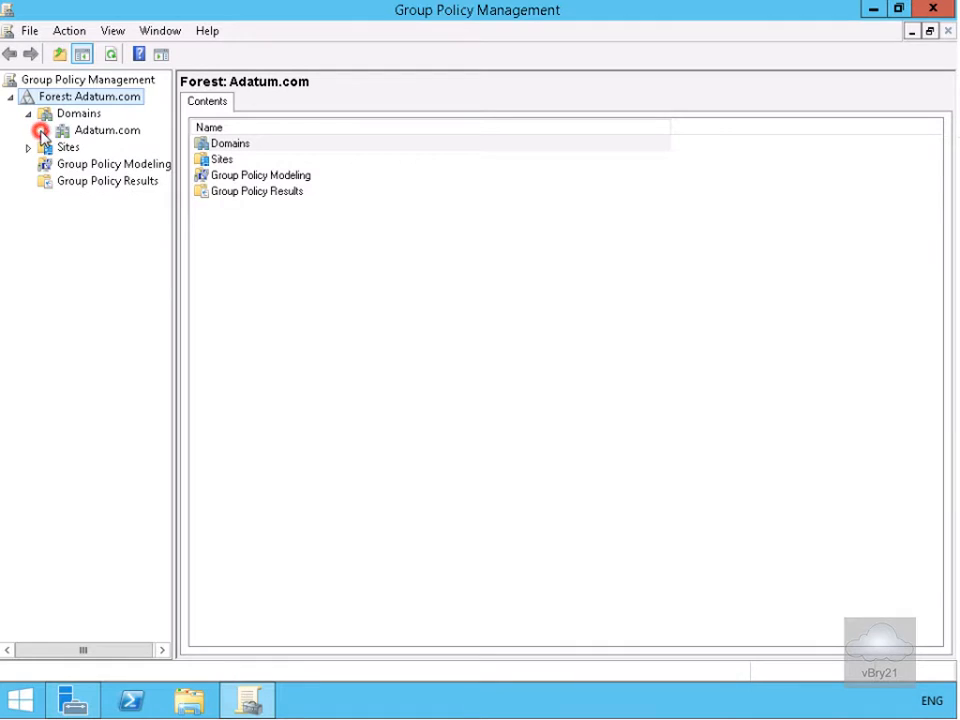
click(124, 284)
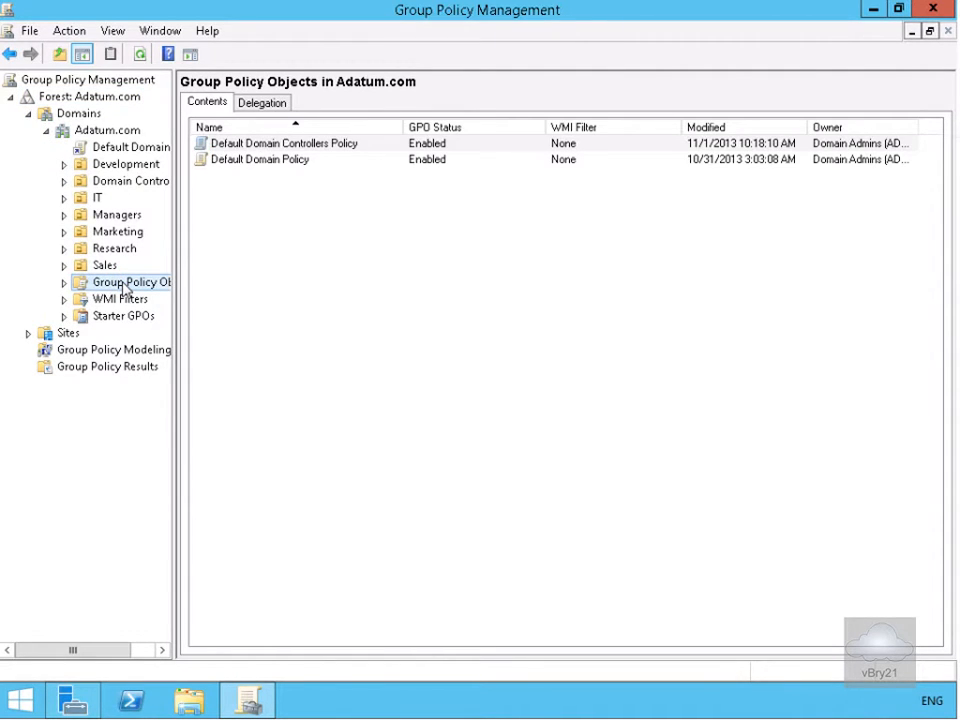
Create a new Group Policy Object named GPO1 without a source starter GPO.
right_click(150, 283)
click(161, 294)
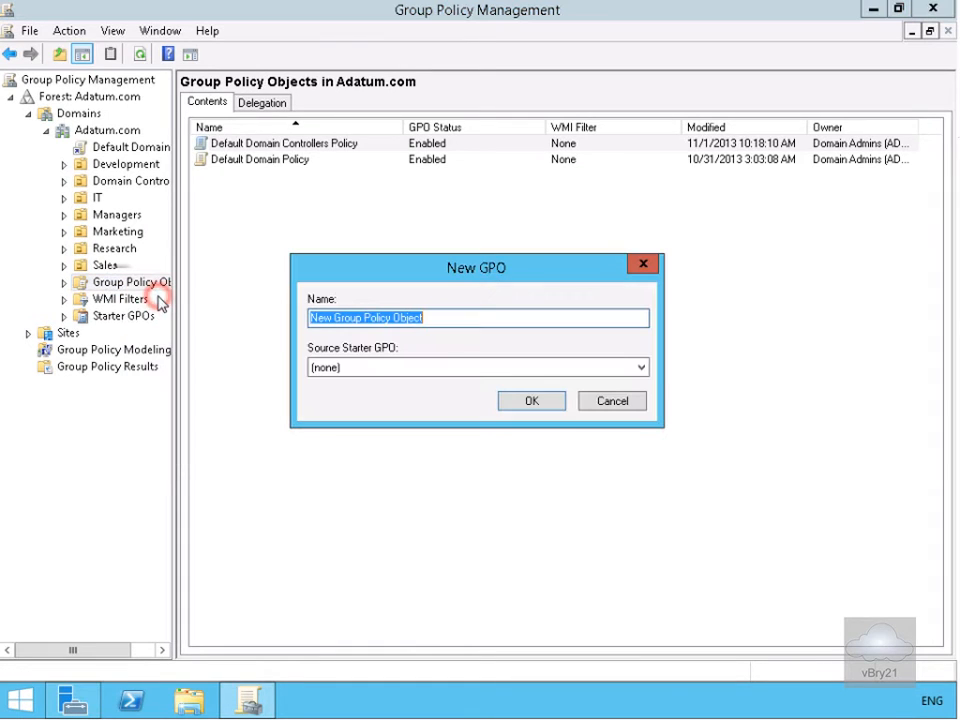
text(GPO1)
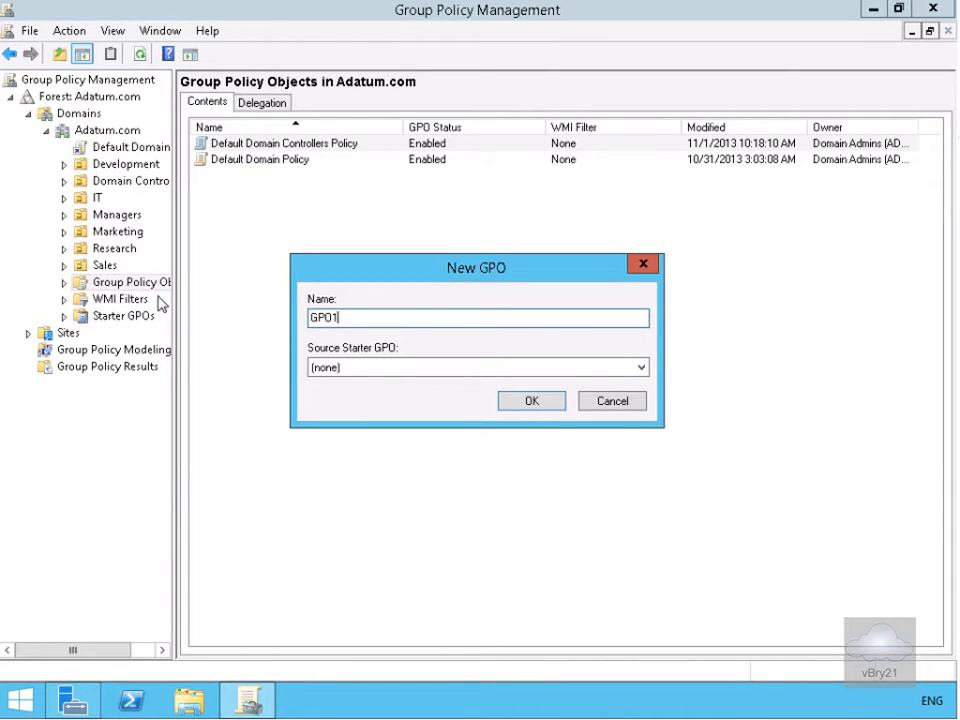
key(Return)
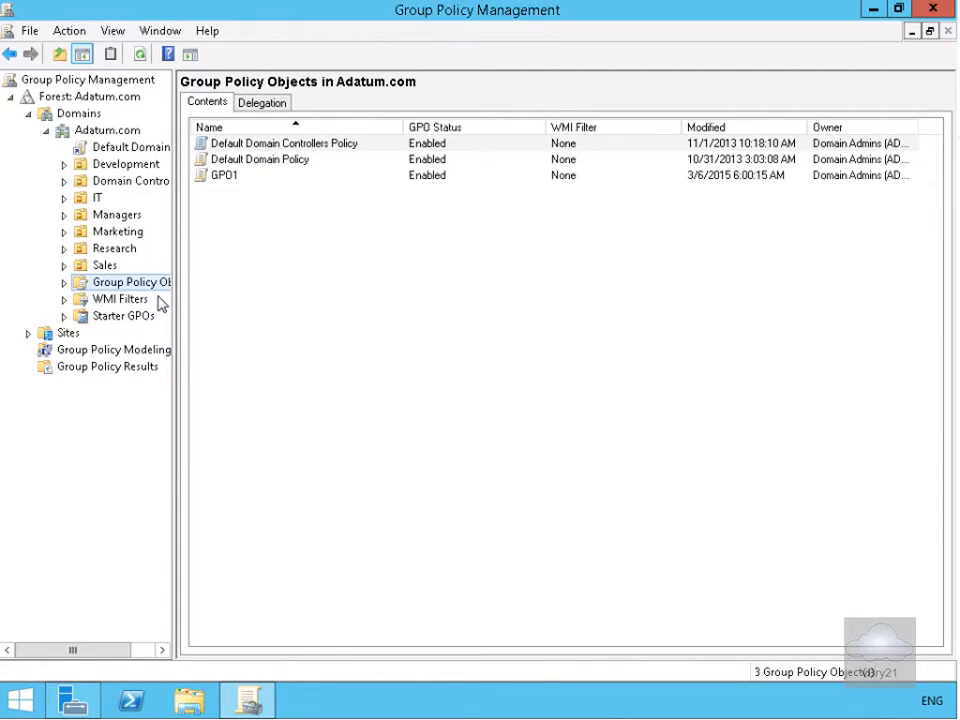
Open GPO1 for editing in a maximized editor and expand Administrative Templates under the User Configuration policies.
right_click(233, 176)
click(287, 183)
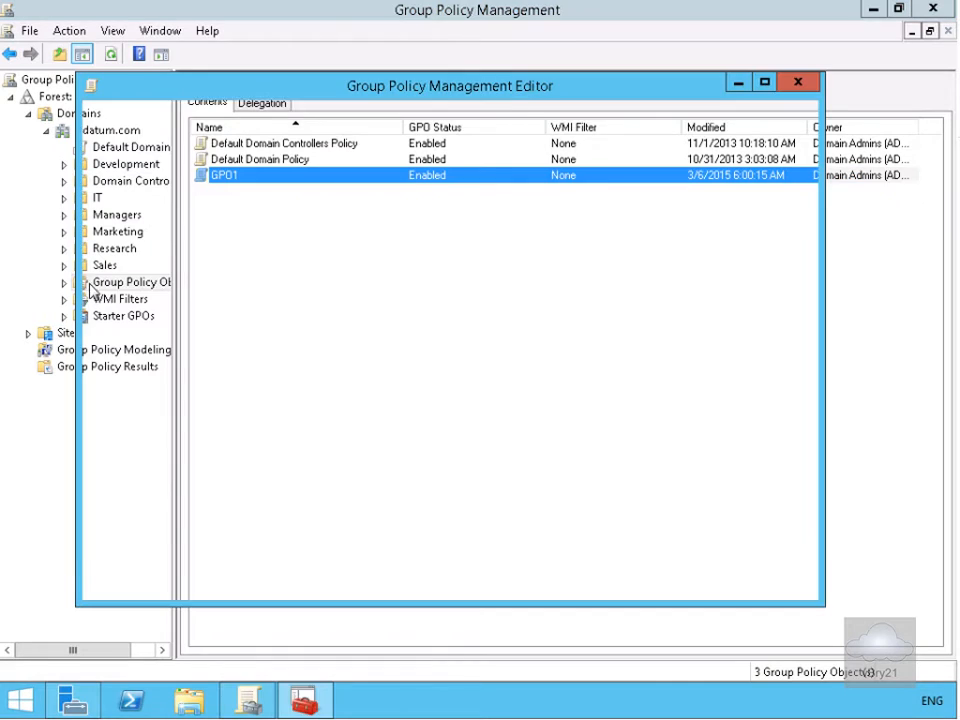
click(765, 84)
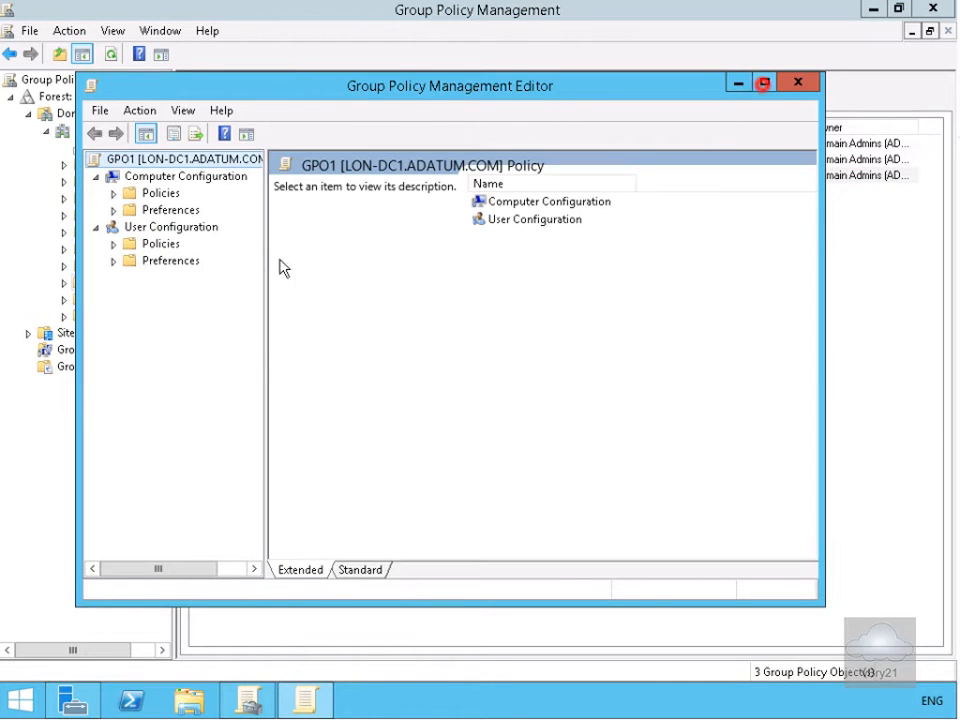
click(28, 164)
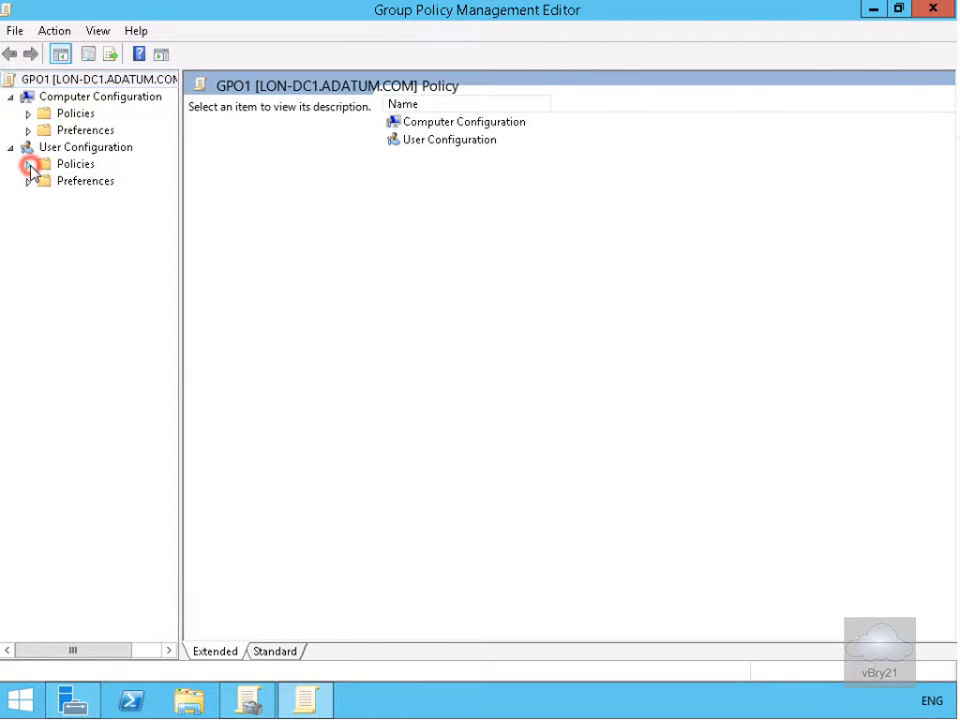
click(64, 217)
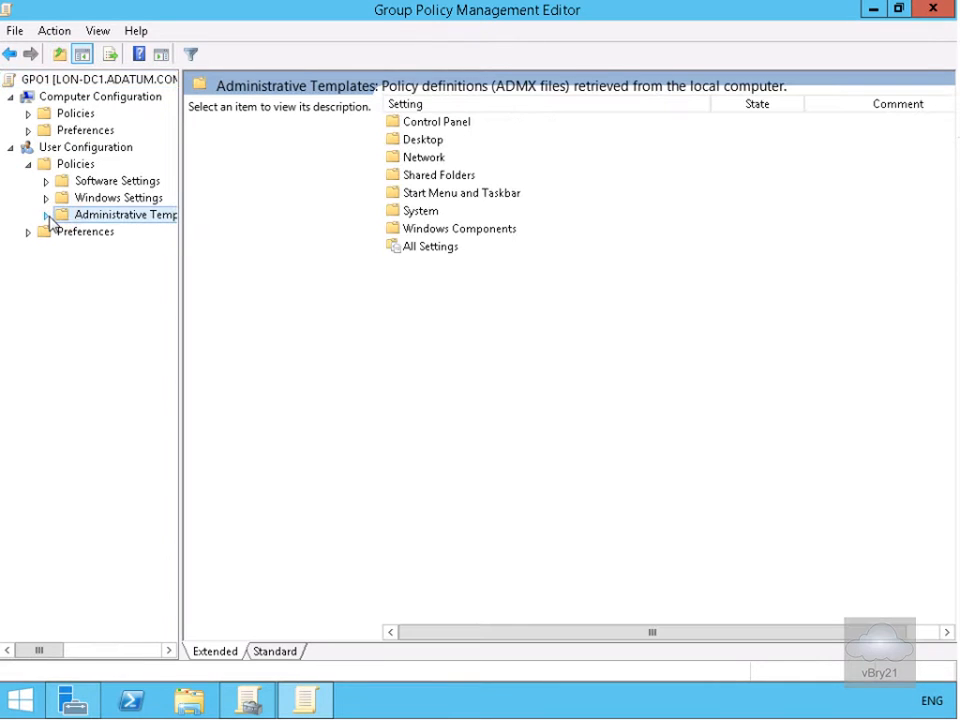
click(45, 215)
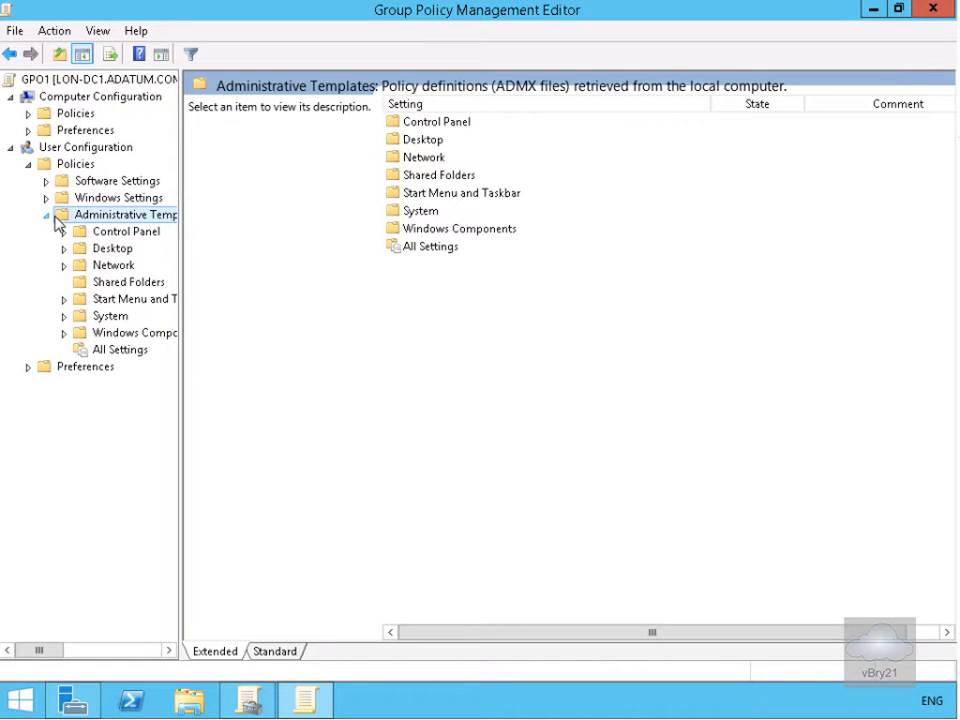
Filter the user Administrative Templates by the keyword "screen saver" with Exact matching in title, help text and comment.
right_click(82, 216)
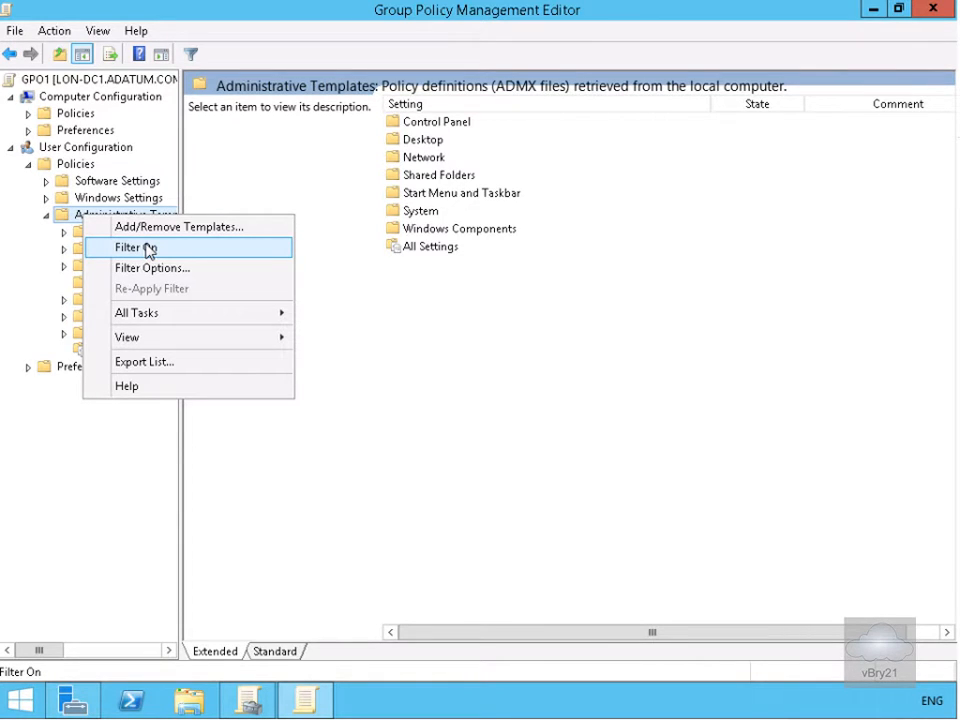
click(156, 268)
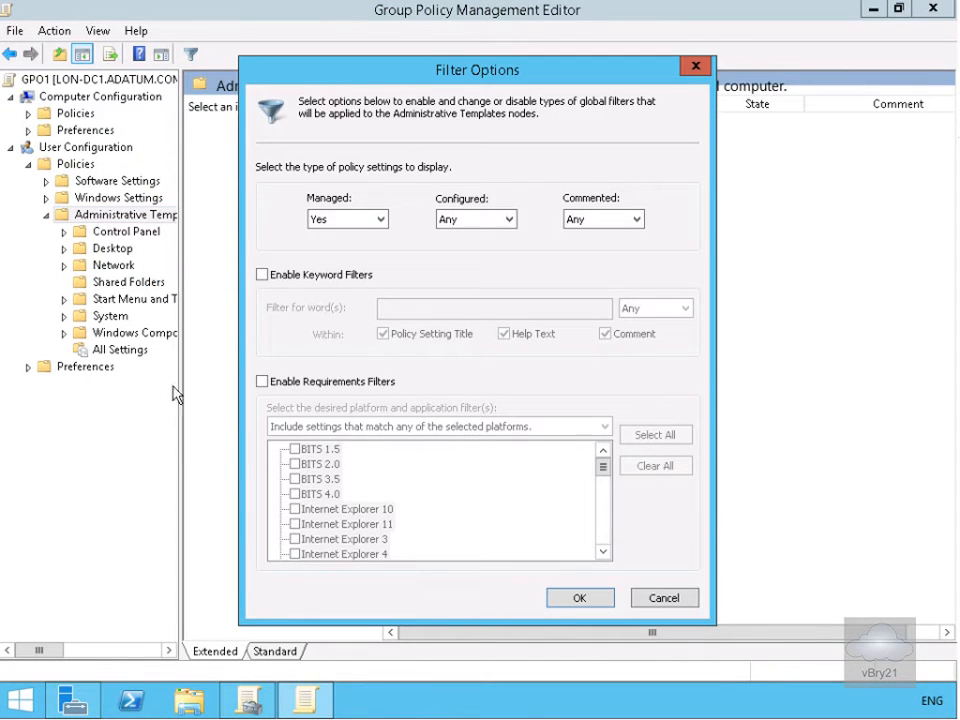
click(301, 280)
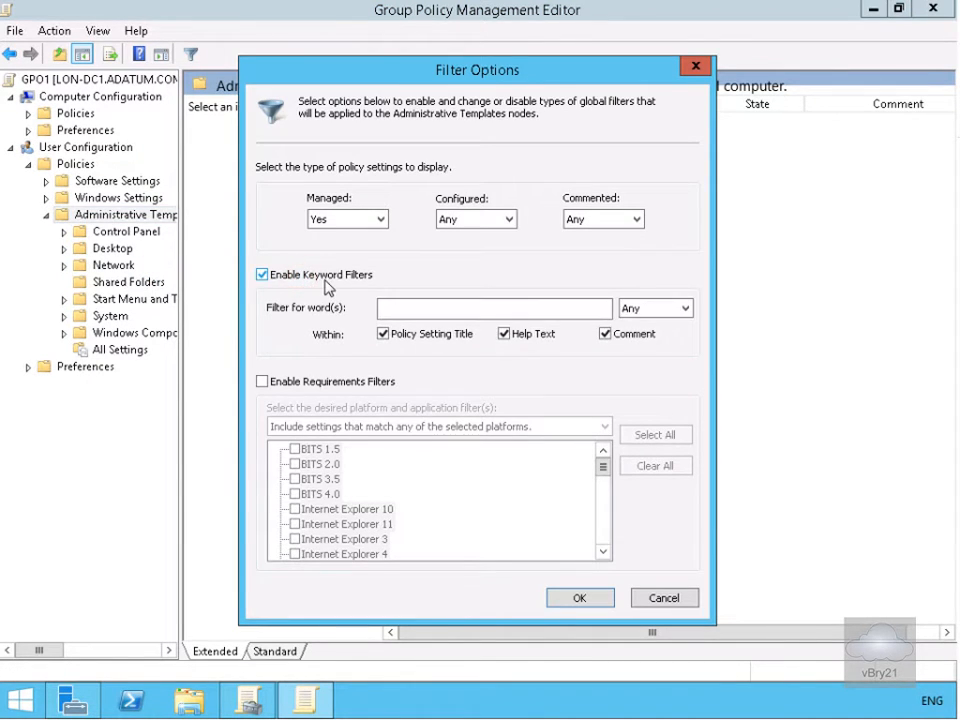
click(394, 312)
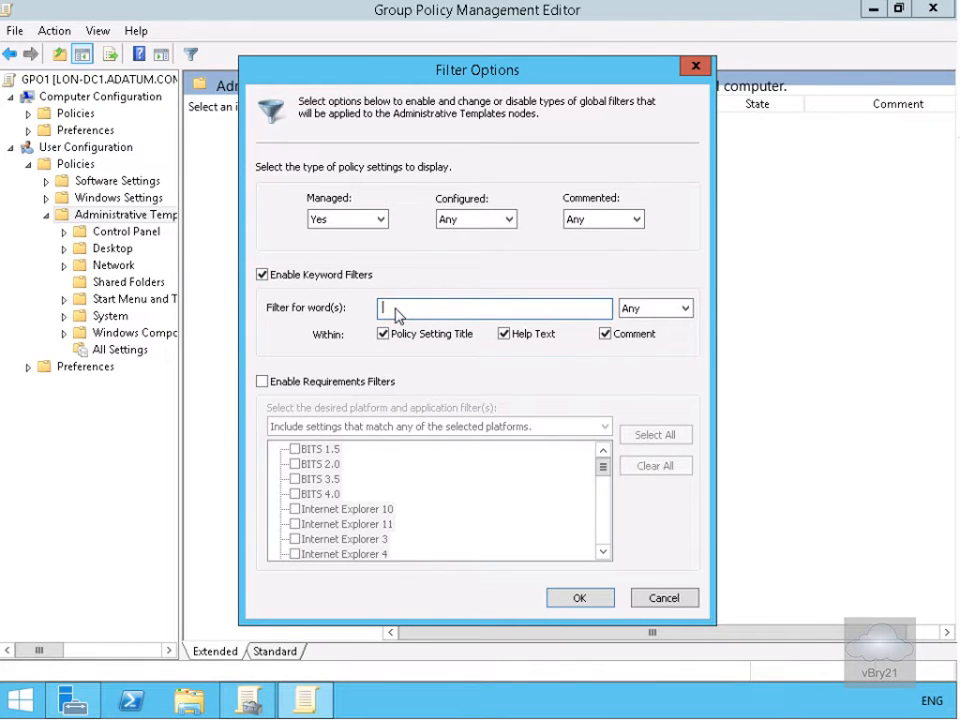
text(screen saver)
click(640, 308)
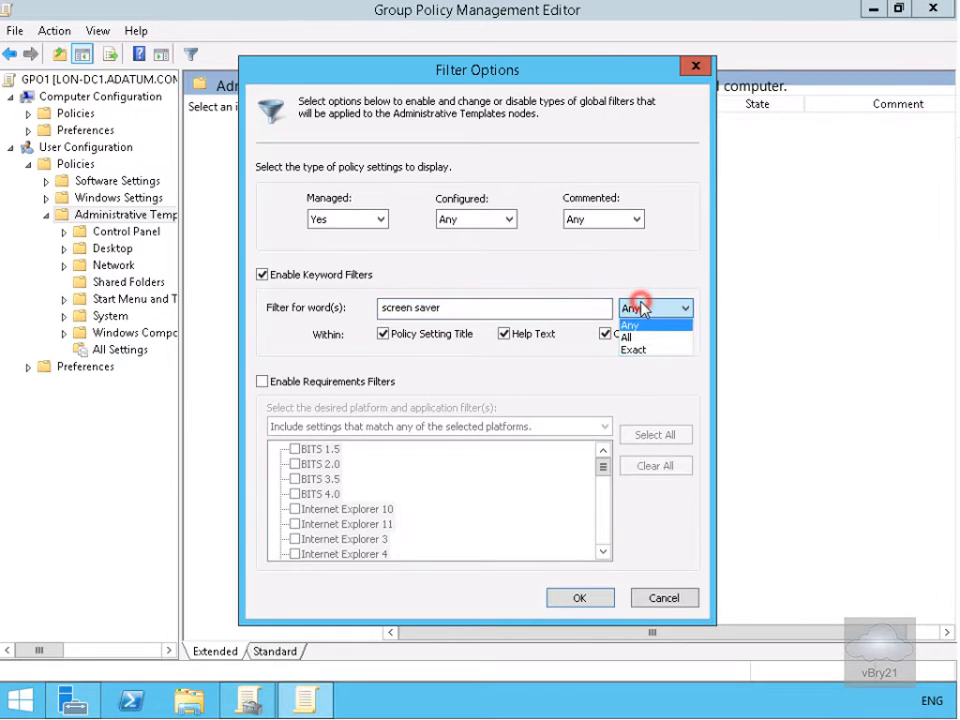
click(650, 350)
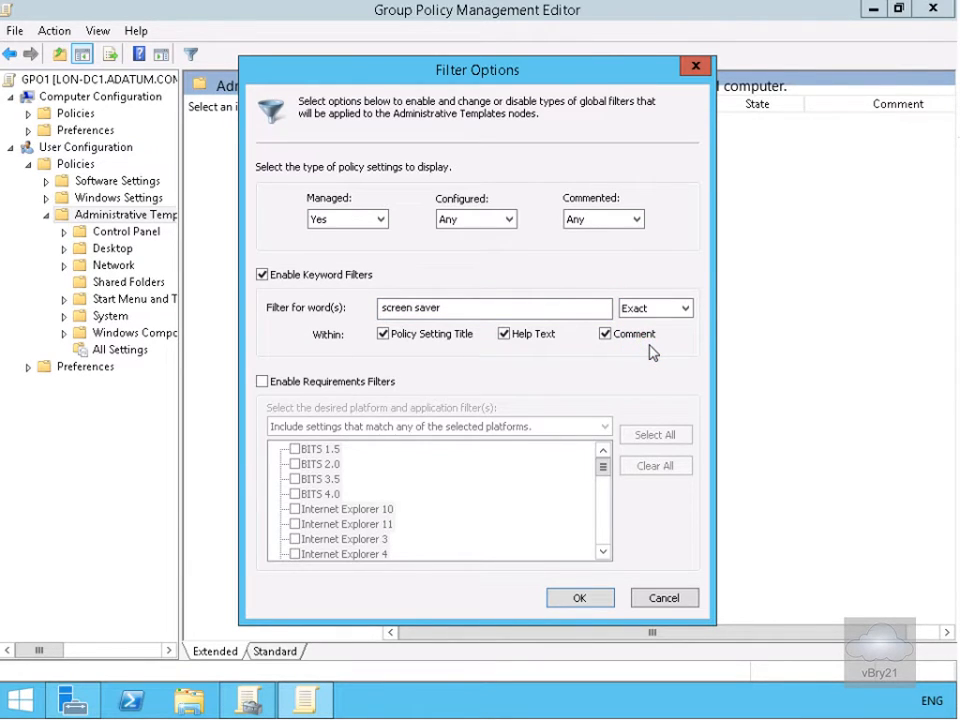
click(596, 598)
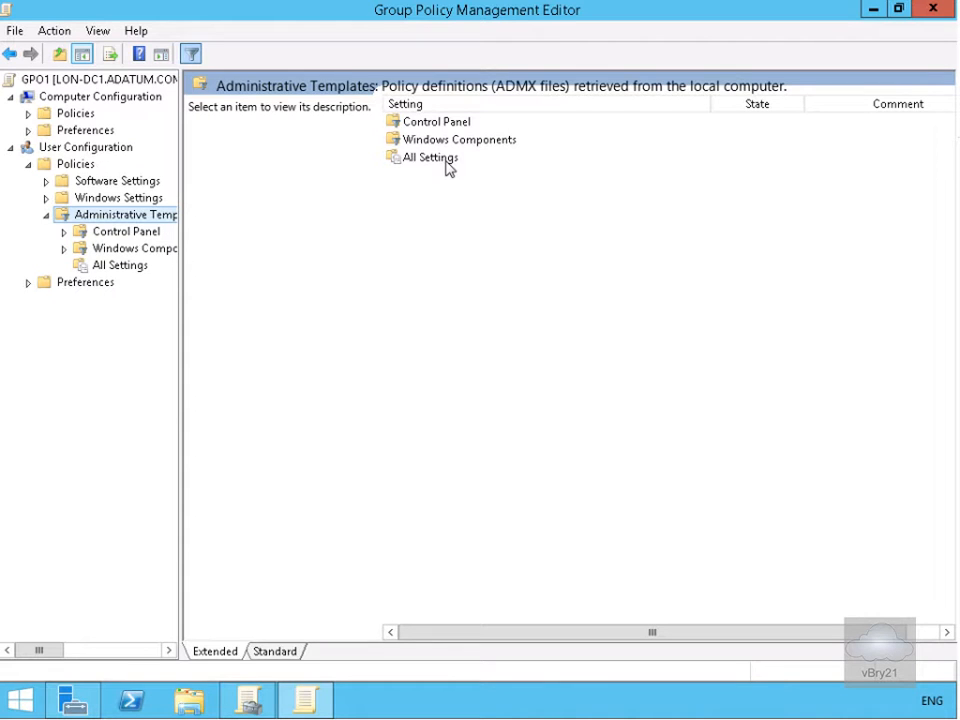
Change the Administrative Templates filter to disable keyword filtering and set Configured to Yes, then list All Settings.
right_click(108, 214)
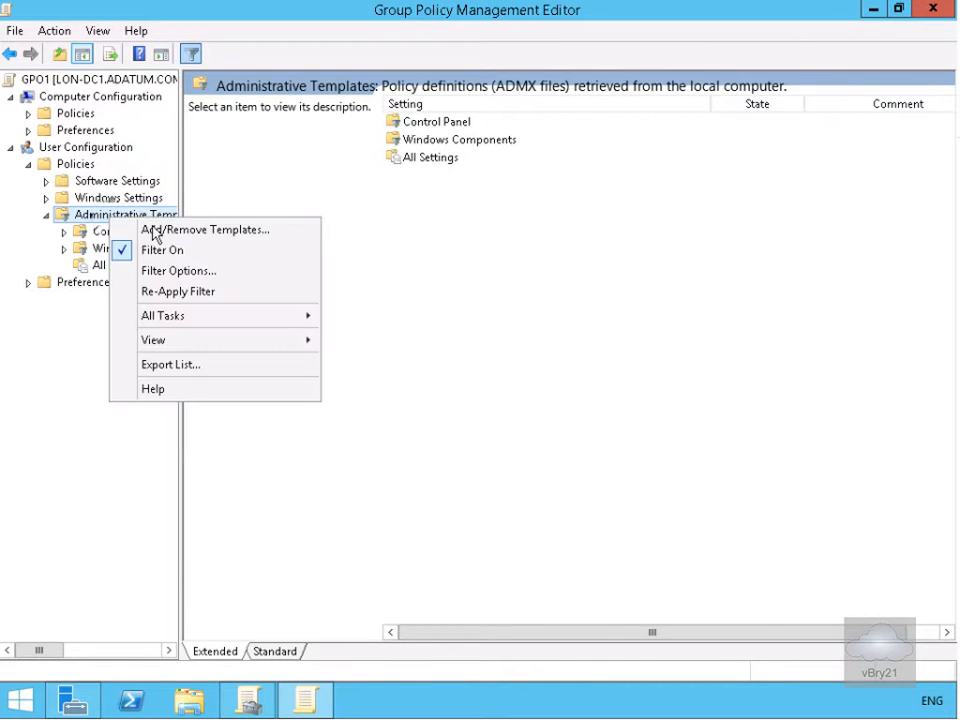
click(157, 278)
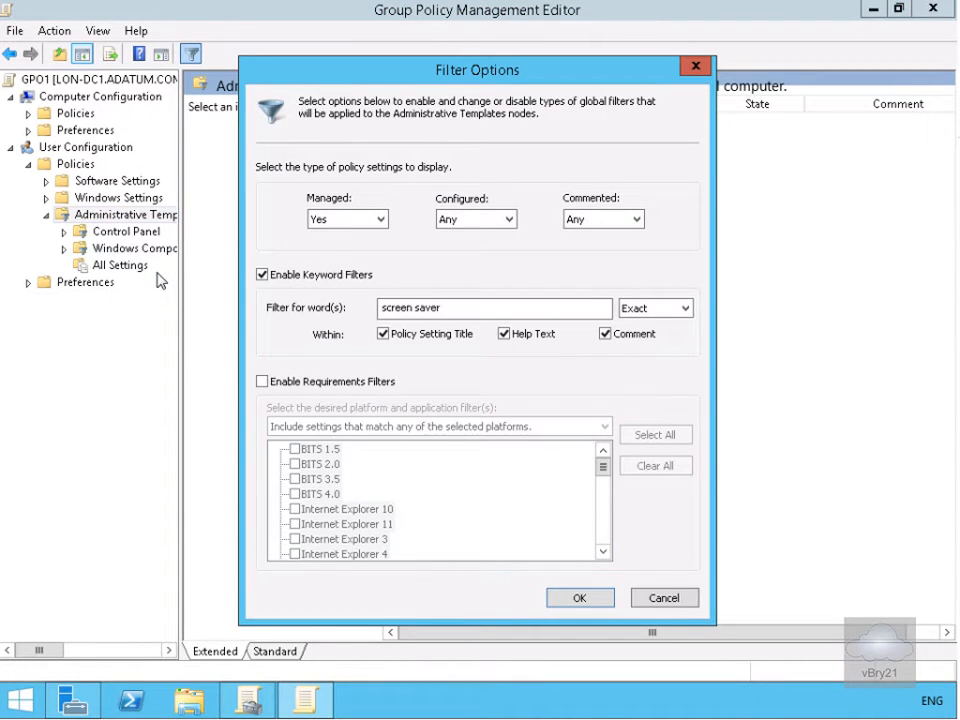
click(287, 283)
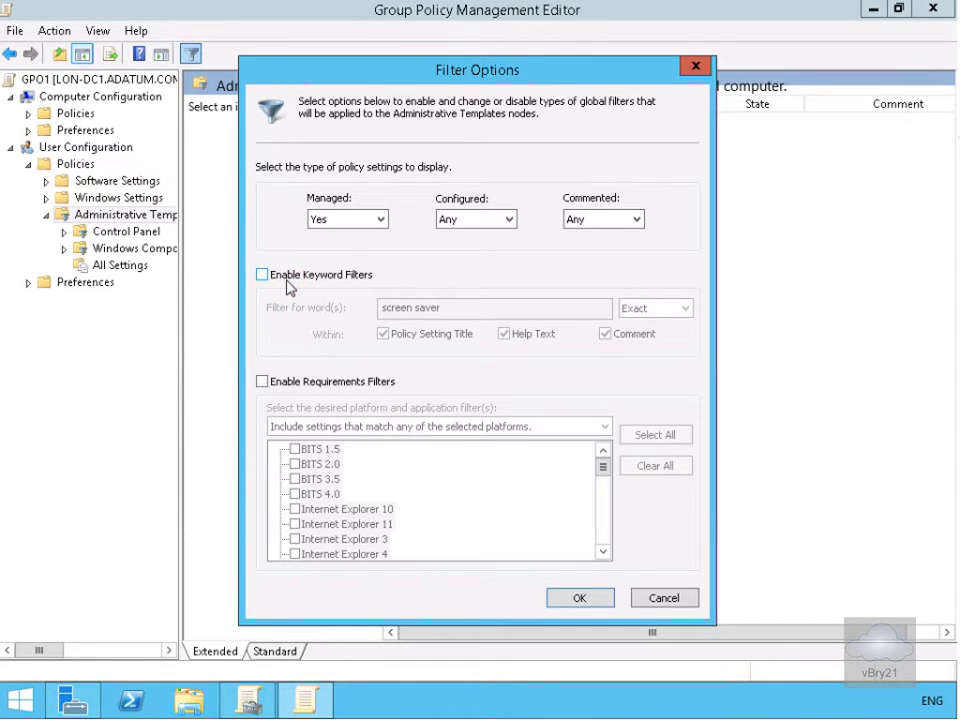
click(466, 219)
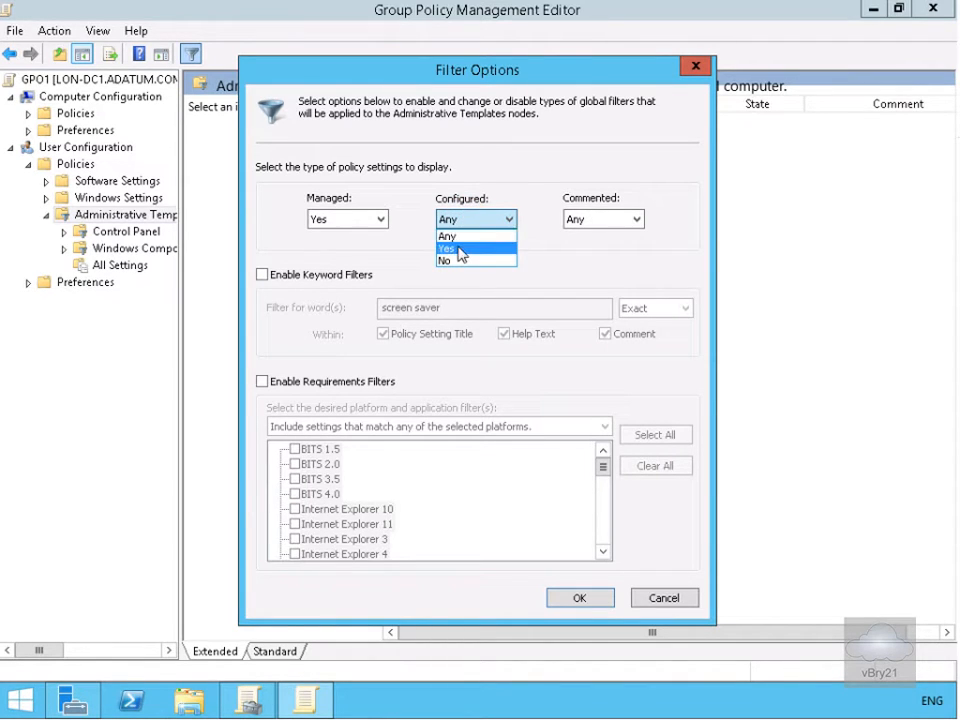
click(458, 250)
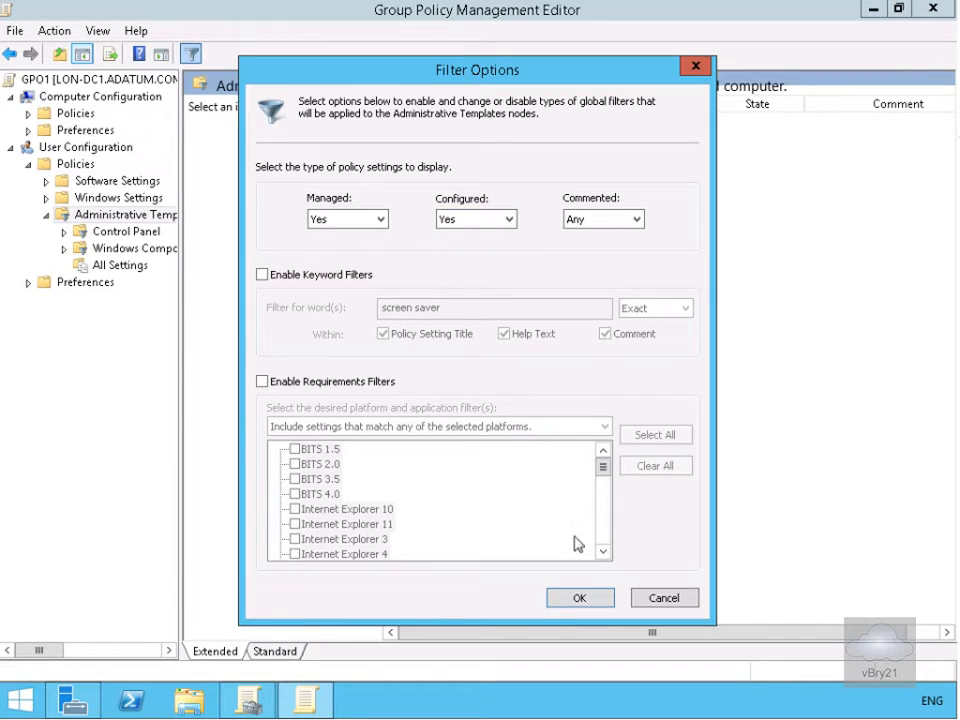
click(594, 604)
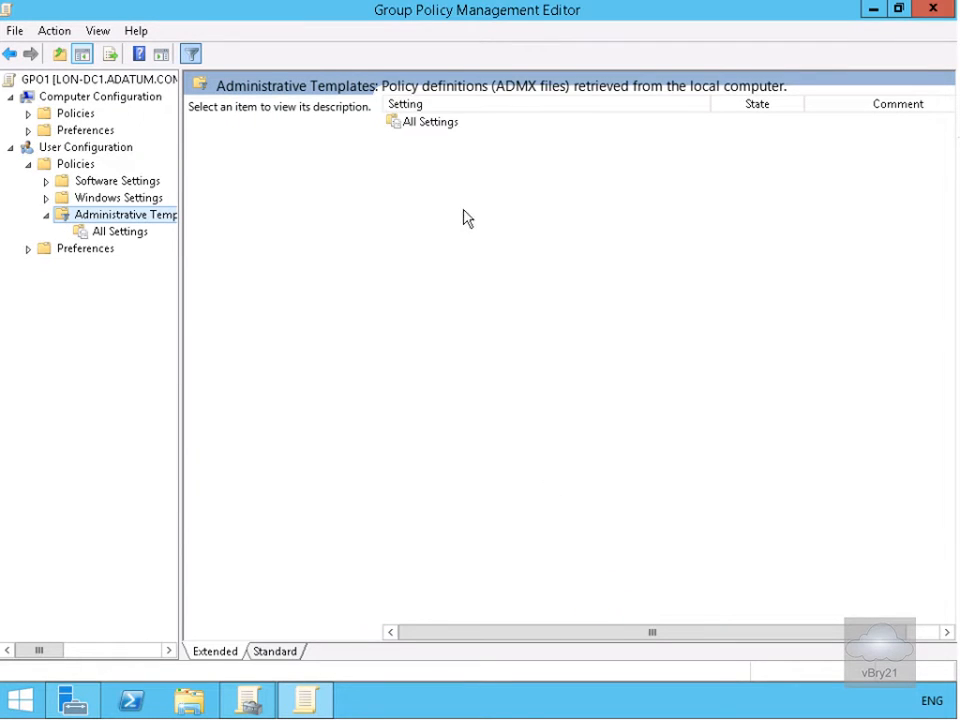
click(438, 124)
double_click(438, 124)
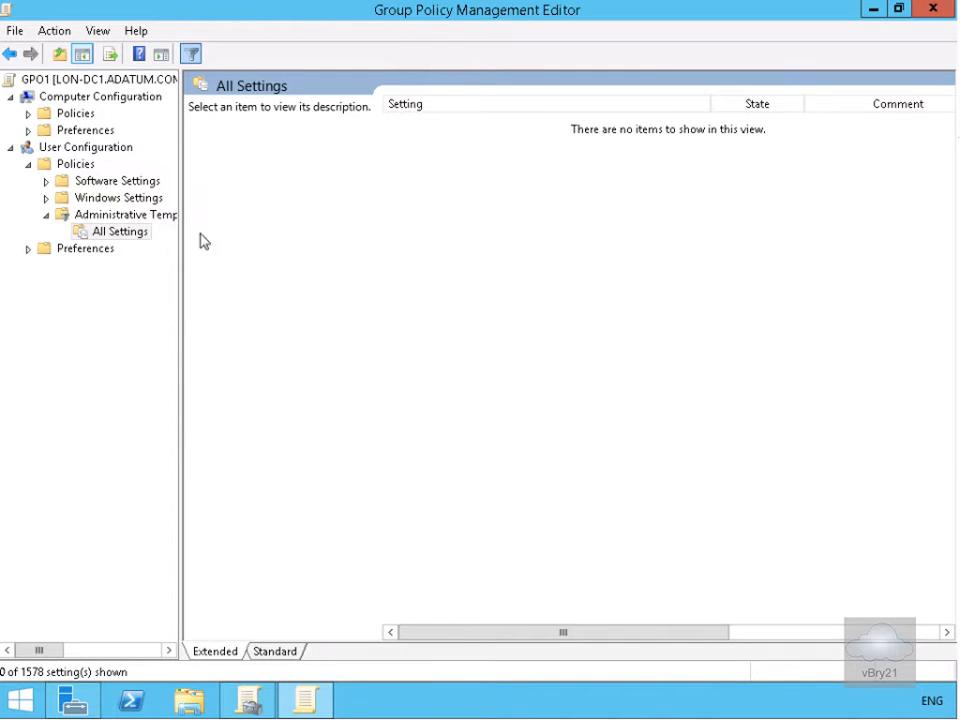
Turn off the Administrative Templates filter and open the Personalization settings under Control Panel.
right_click(134, 215)
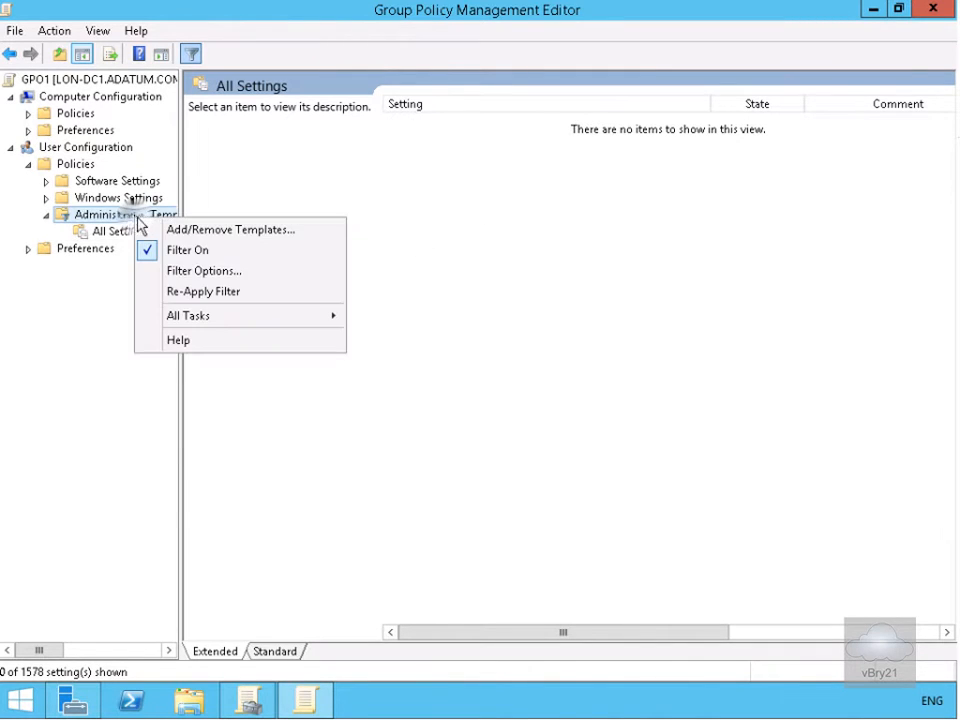
click(176, 251)
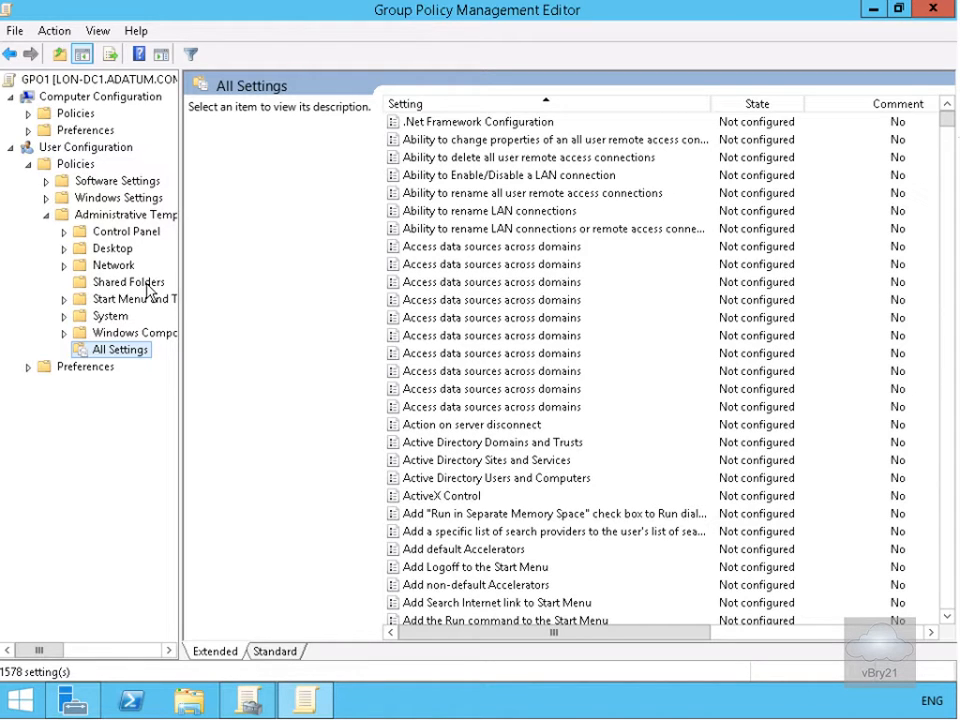
double_click(145, 233)
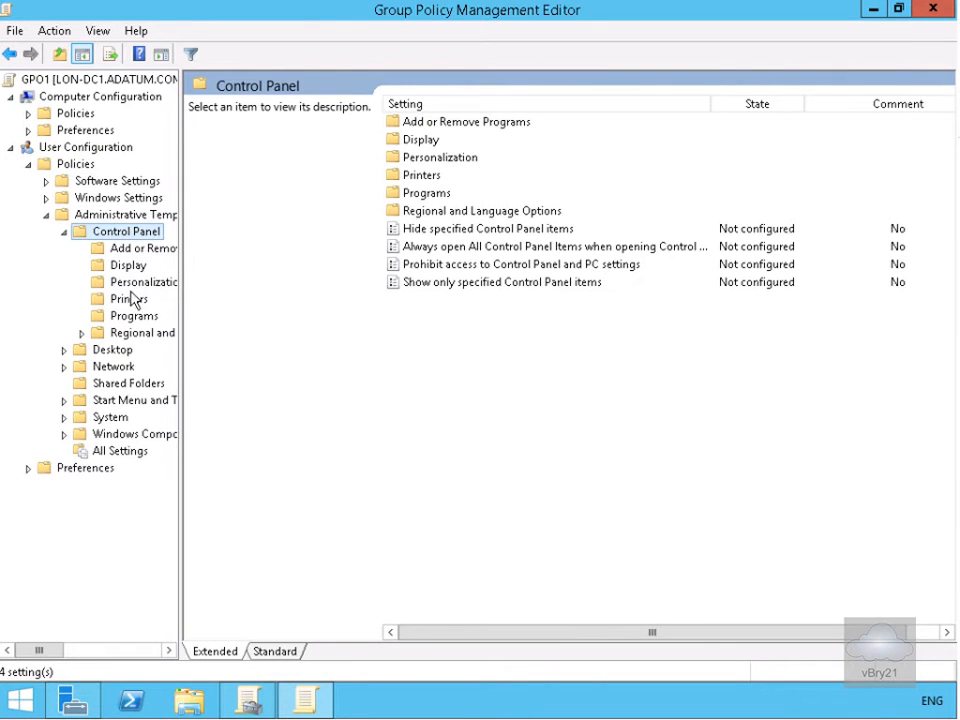
click(131, 286)
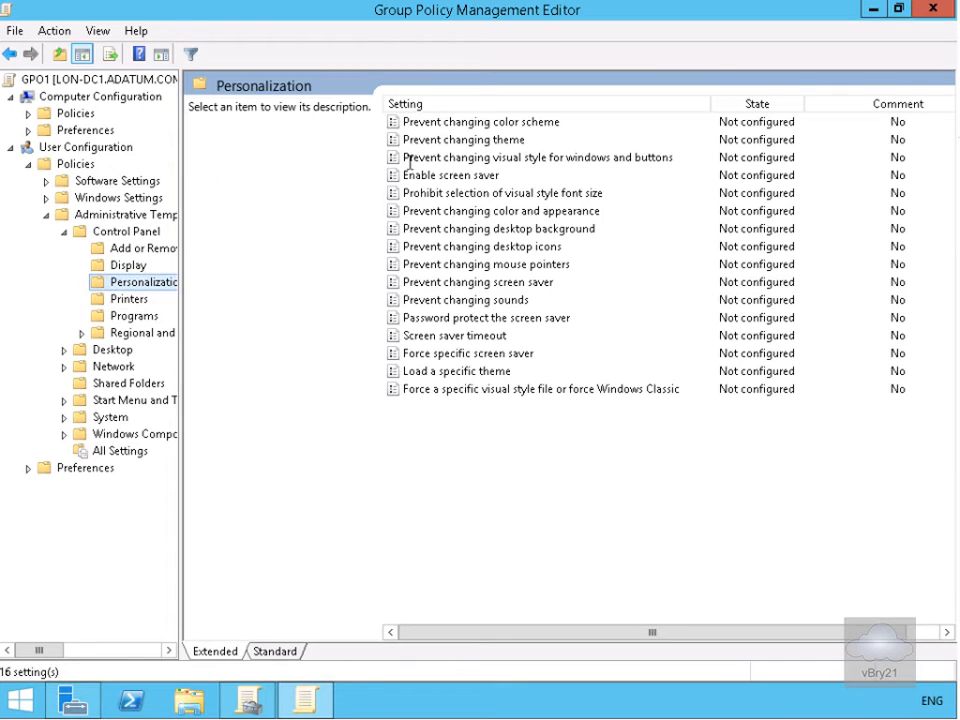
Add the comment "Corporate IT Security Policy implemented with this policy in combination with Password Protect the Screen Saver" to the Enable screen saver setting.
double_click(455, 177)
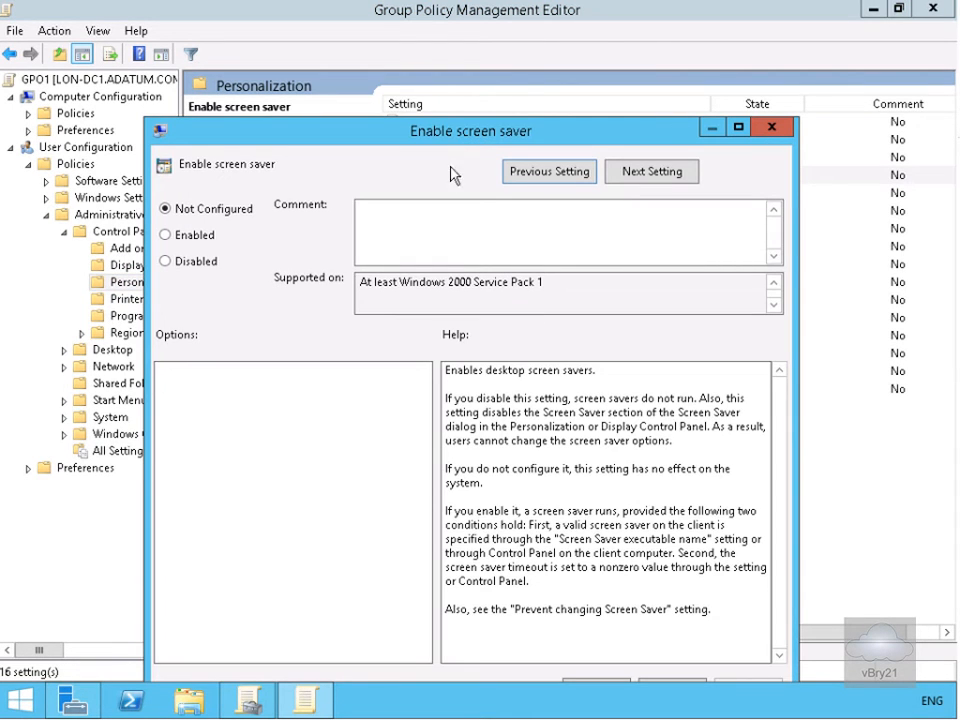
drag(432, 134, 380, 62)
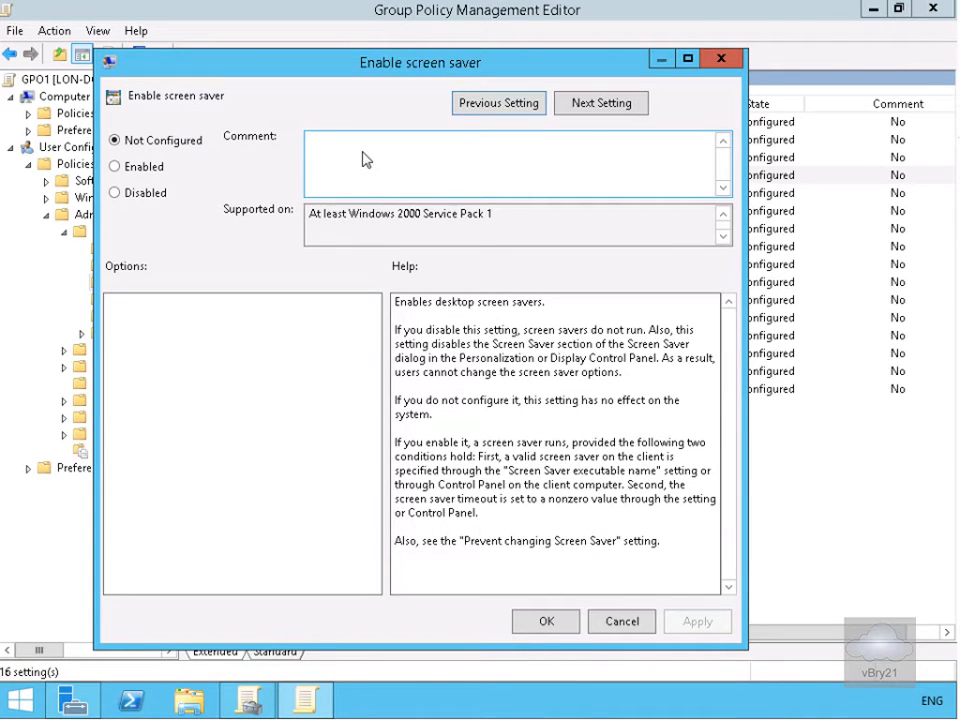
key(ctrl+v)
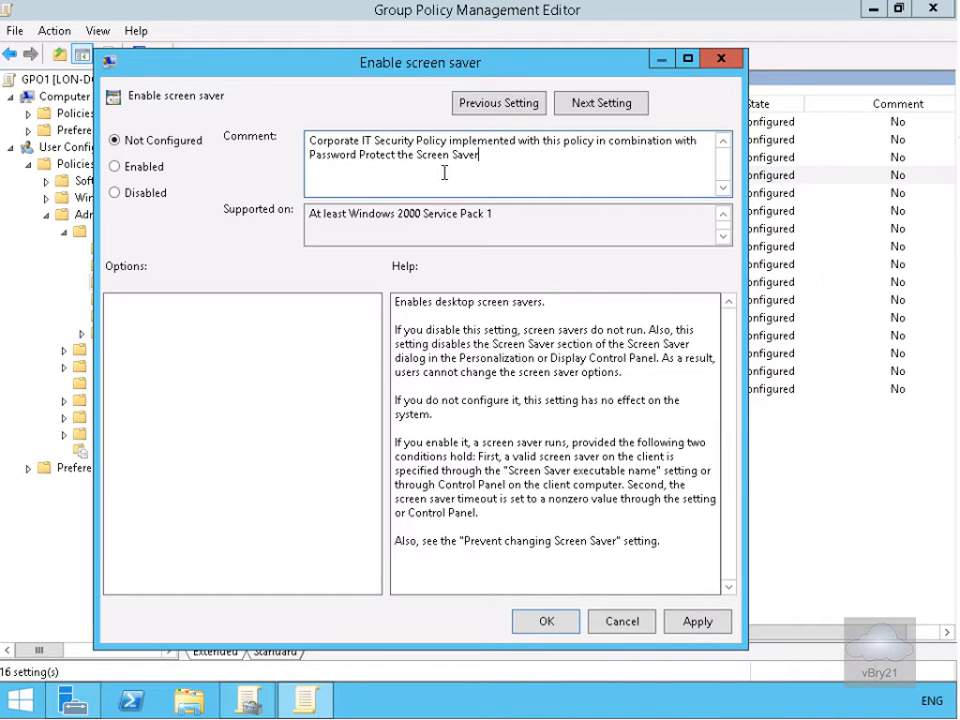
click(550, 619)
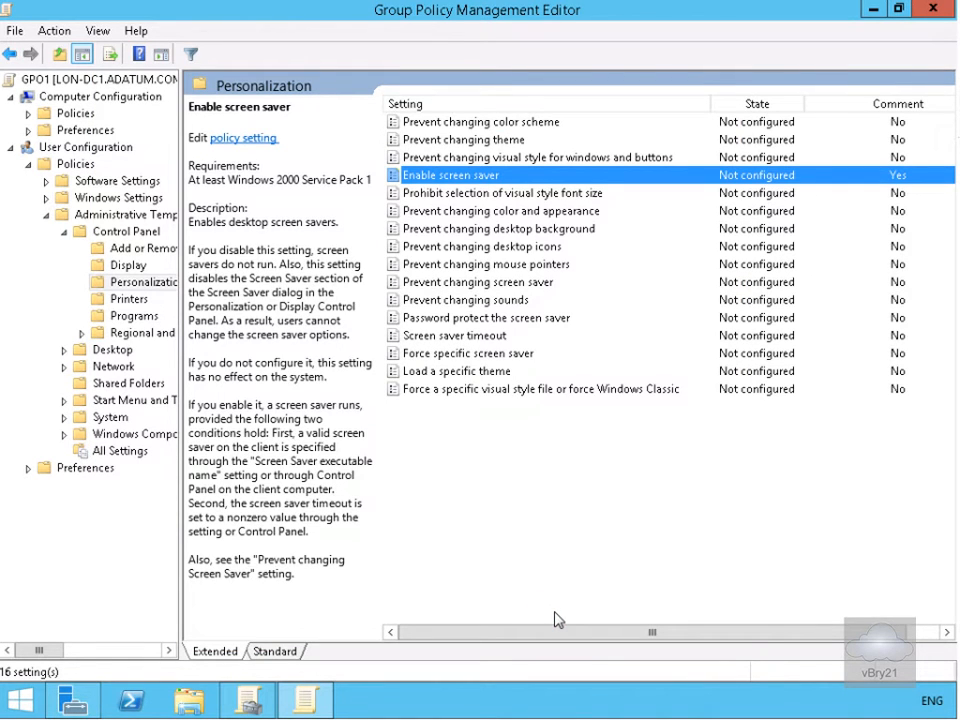
Add the comment "Corporate IT Security Policy Implemented with this policy in combination with Enable Screen Saver" to the Password protect the screen saver setting.
double_click(489, 317)
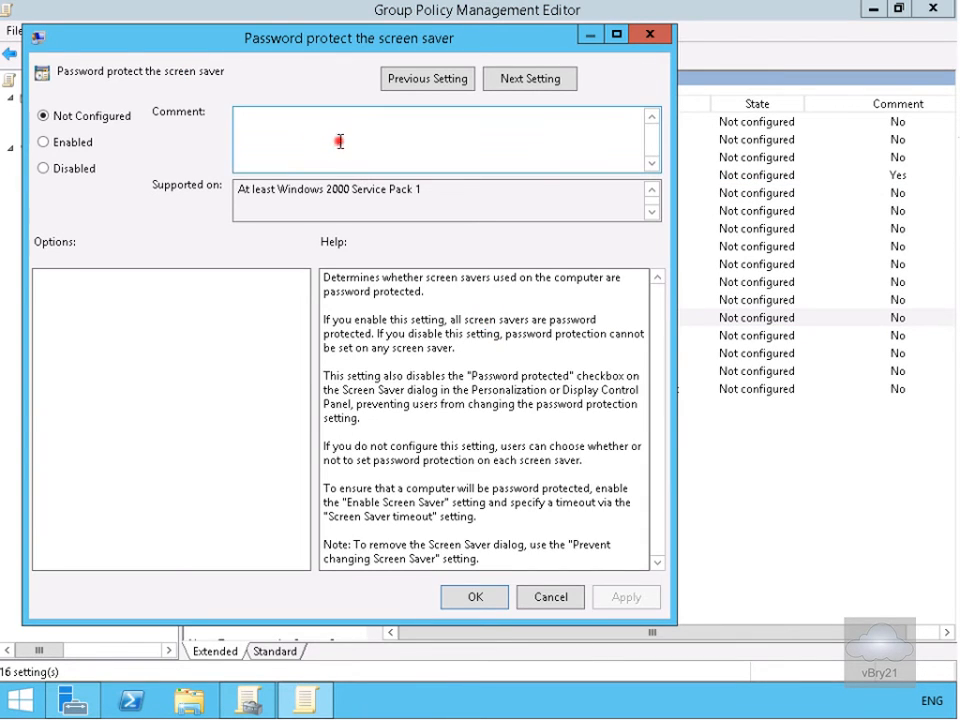
click(340, 141)
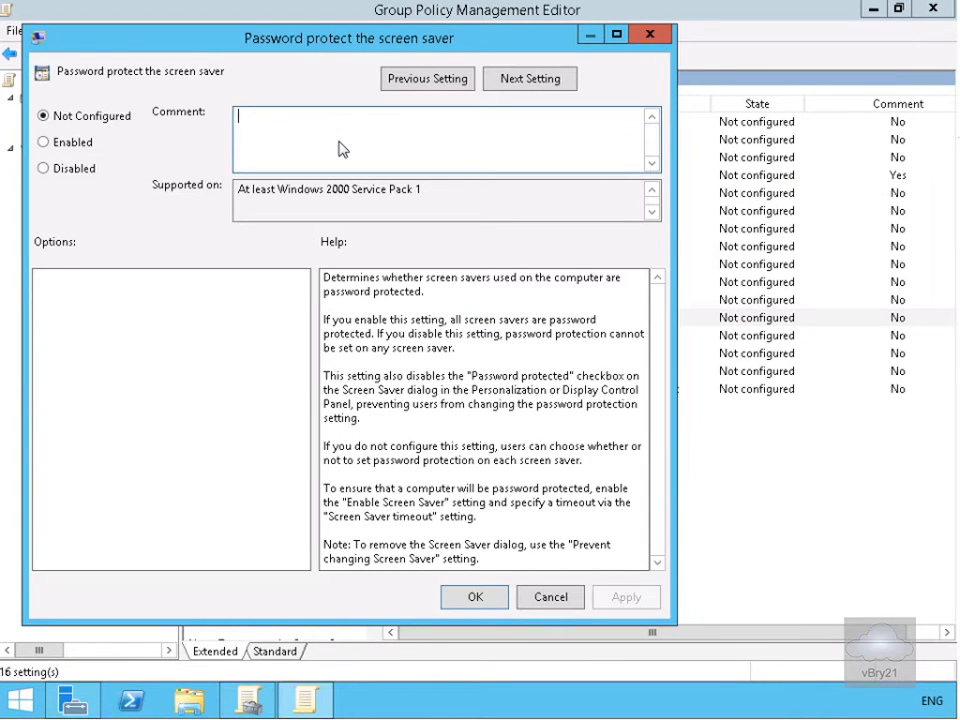
text(Corporate IT Security Policy Implemented with this policy in combination with Enable Screen Saver)
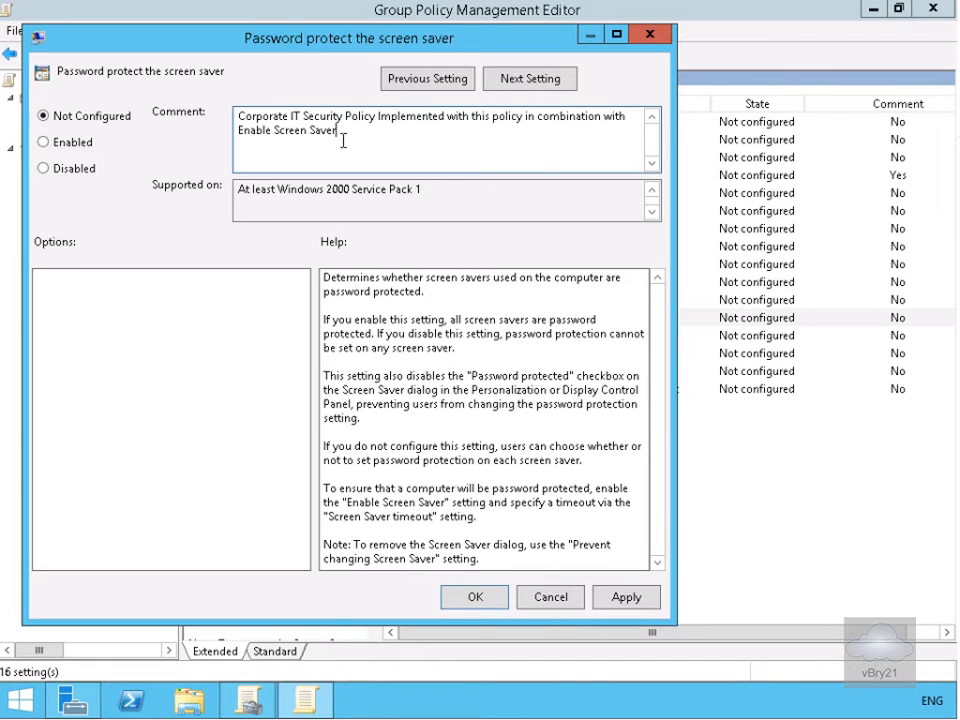
click(476, 598)
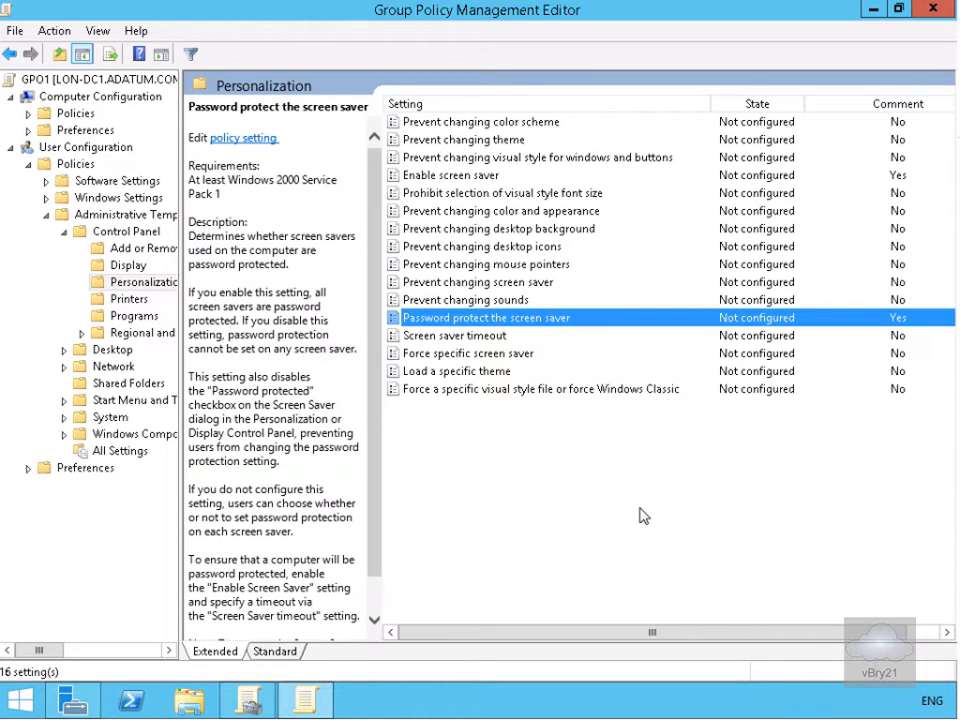
click(708, 472)
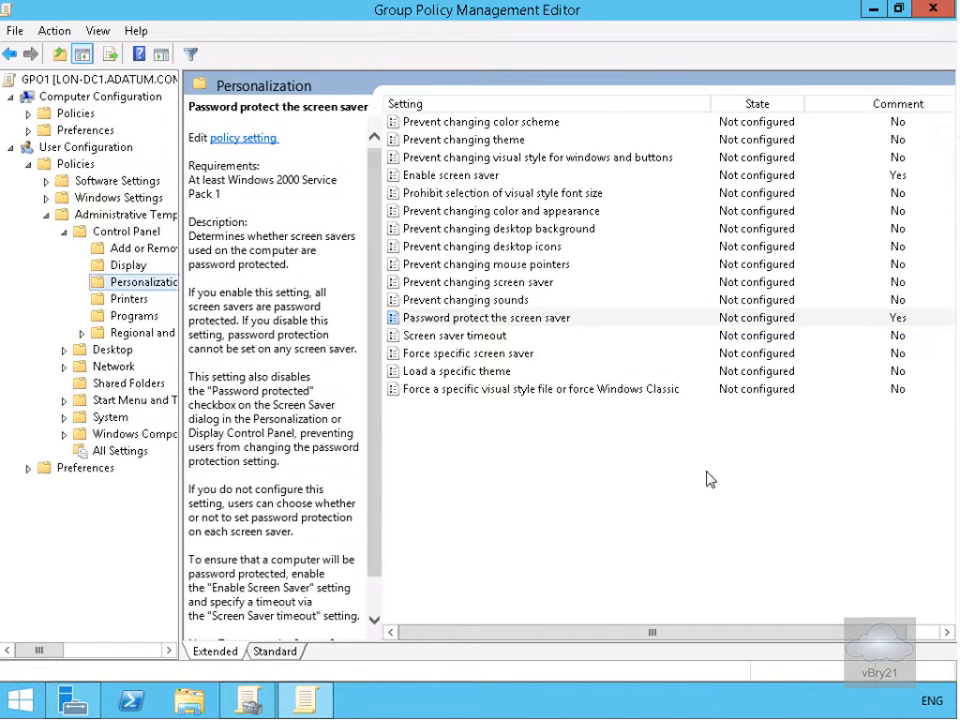
Comment GPO1 as "Adatum corporate standard policies. Settings are scoped to all users and computers in the domain." plus the responsible person's name and extension.
right_click(78, 80)
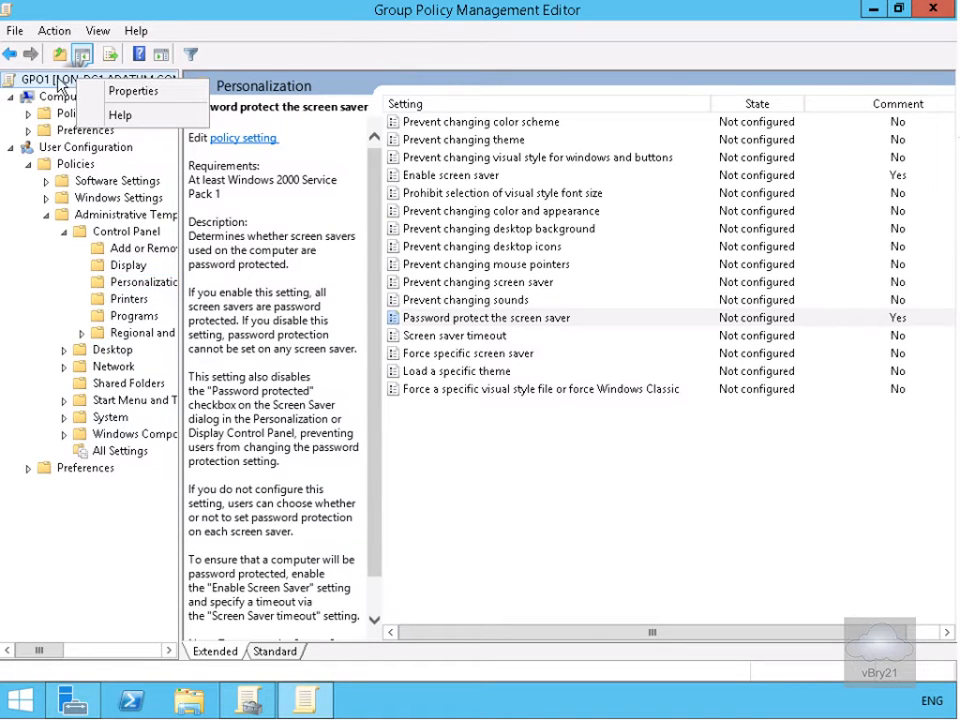
click(141, 95)
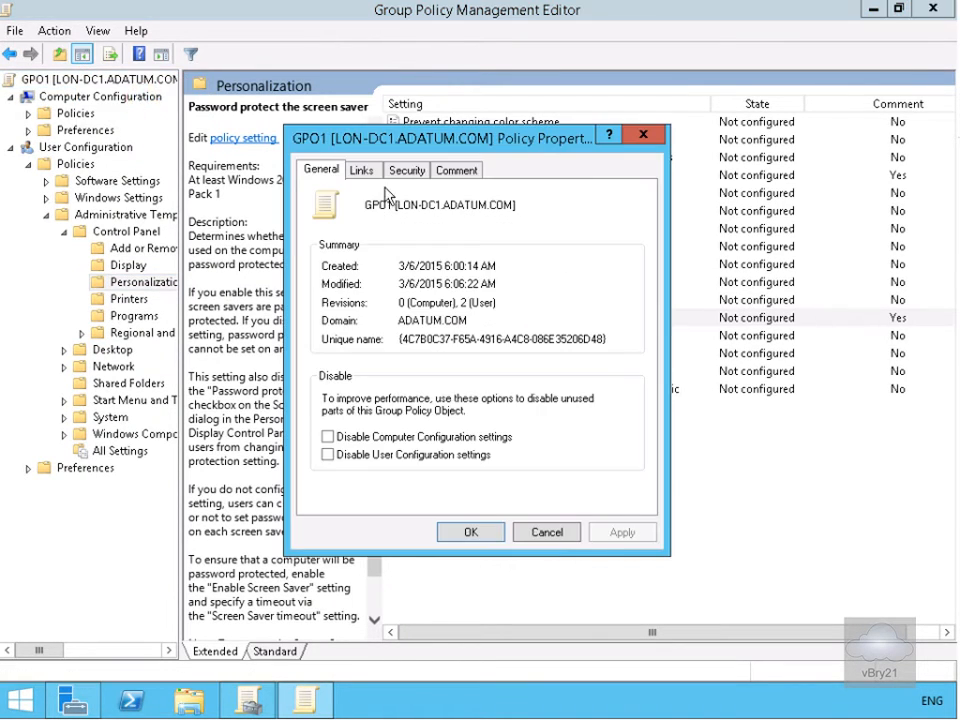
click(458, 172)
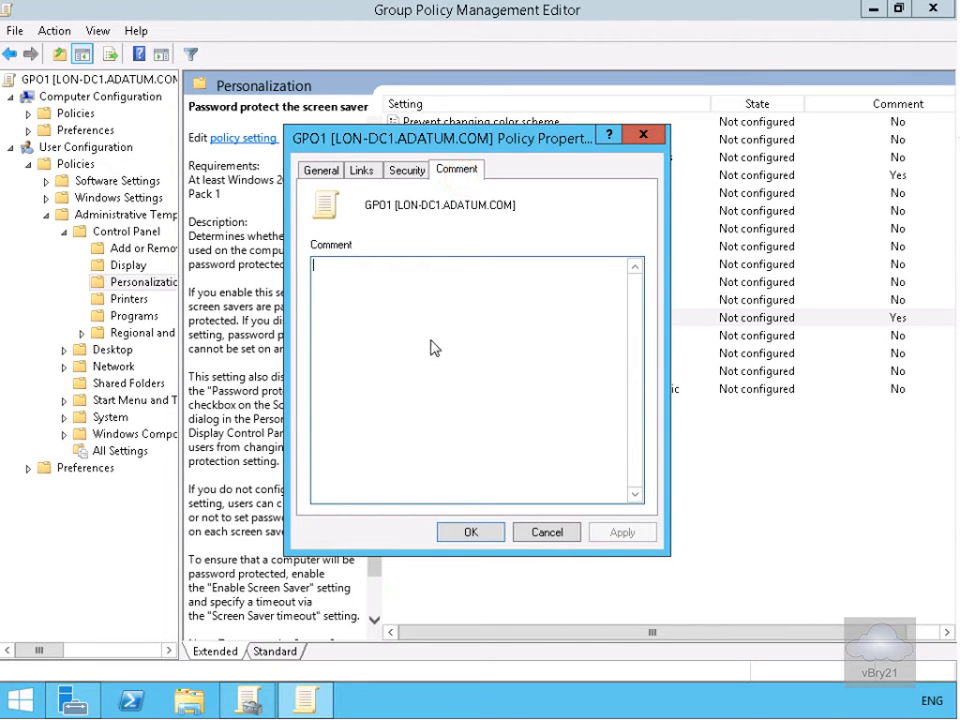
text(Adatum corporate standard policies. Settings are scoped to all users and computers in the domain. Person responsible for this GPO is Bryan O'Connor on Ext 21)
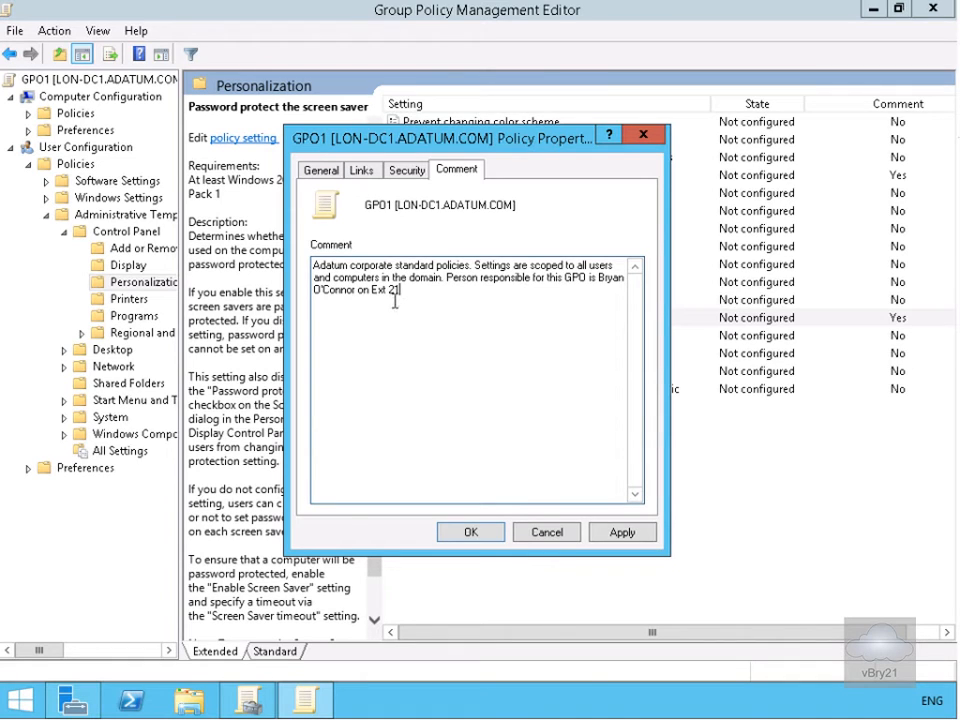
click(474, 532)
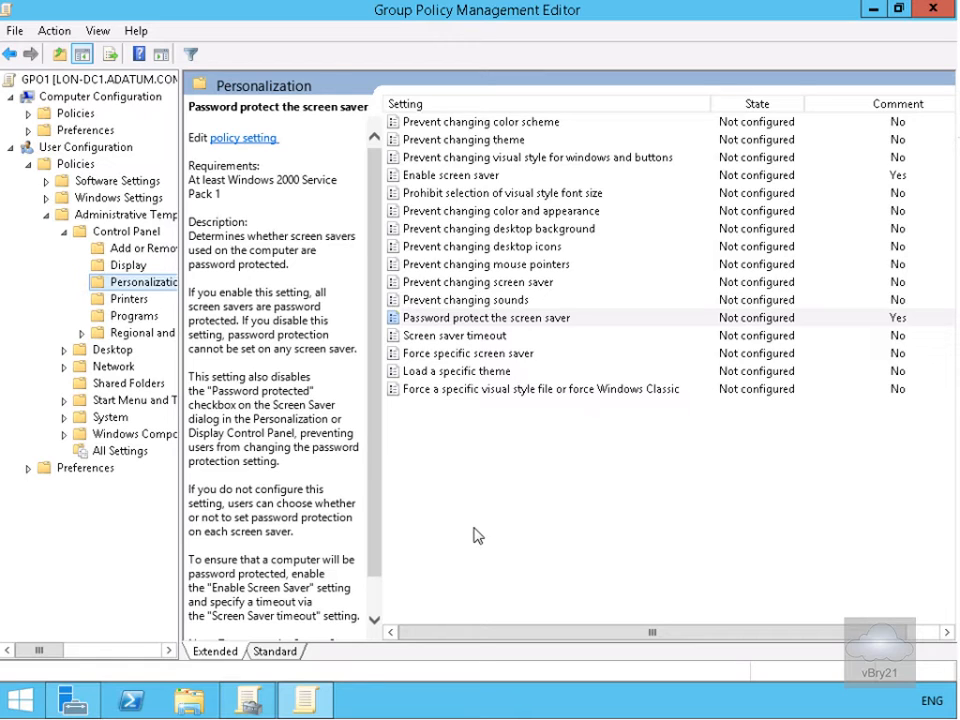
click(932, 10)
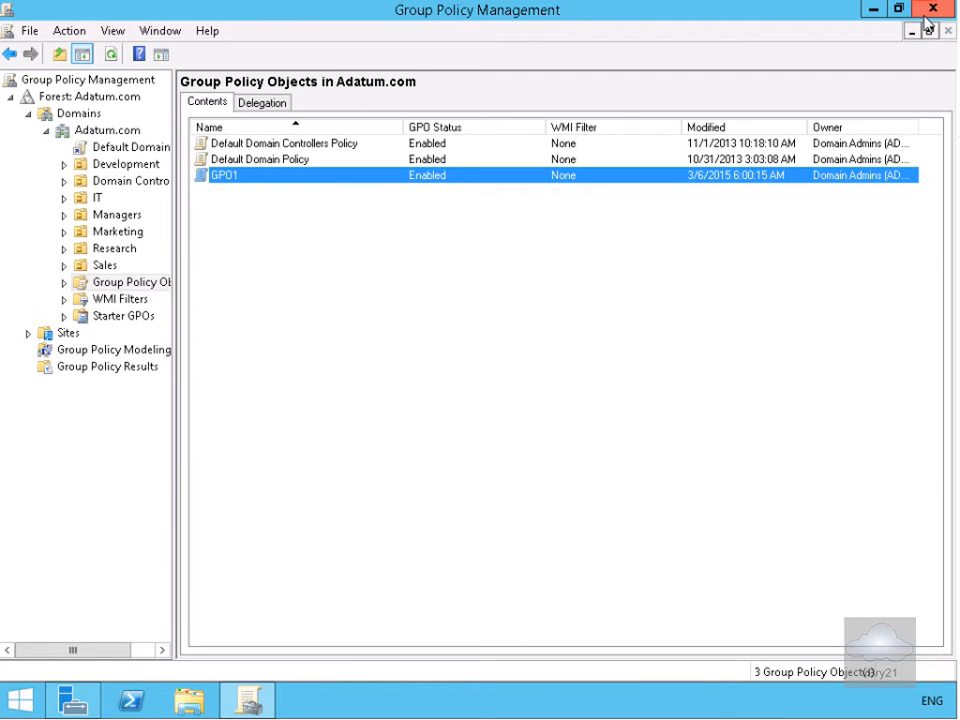
right_click(296, 176)
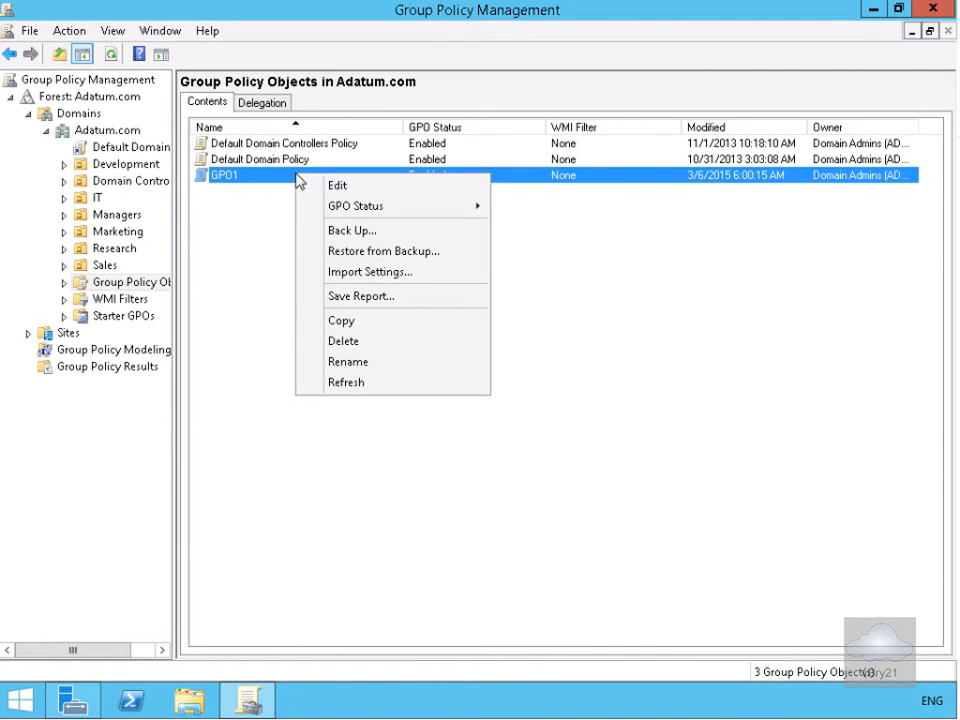
click(352, 322)
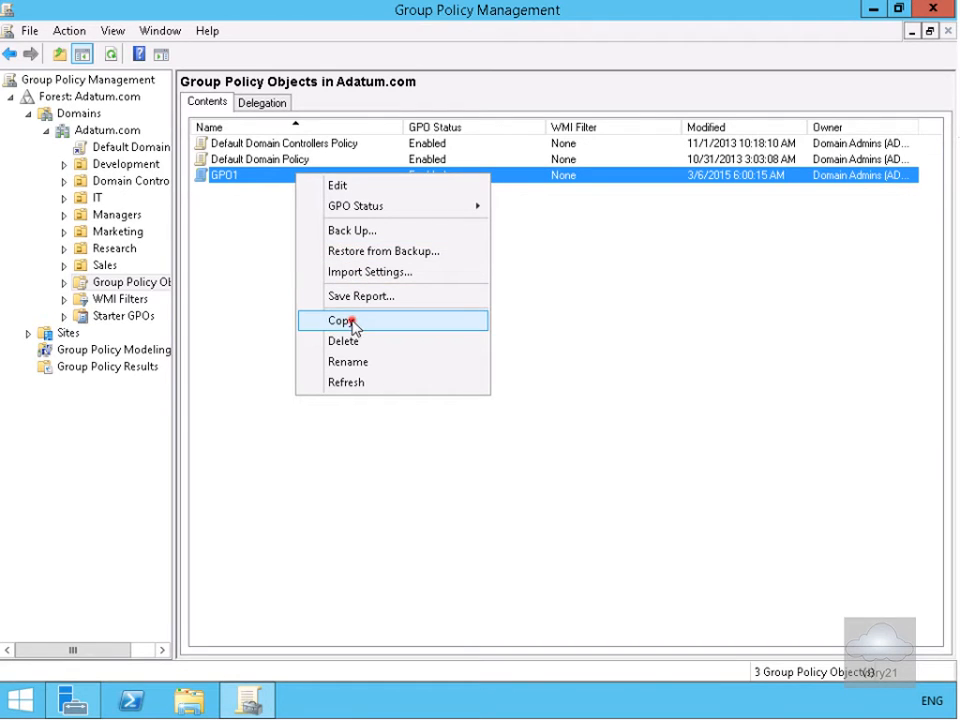
right_click(329, 295)
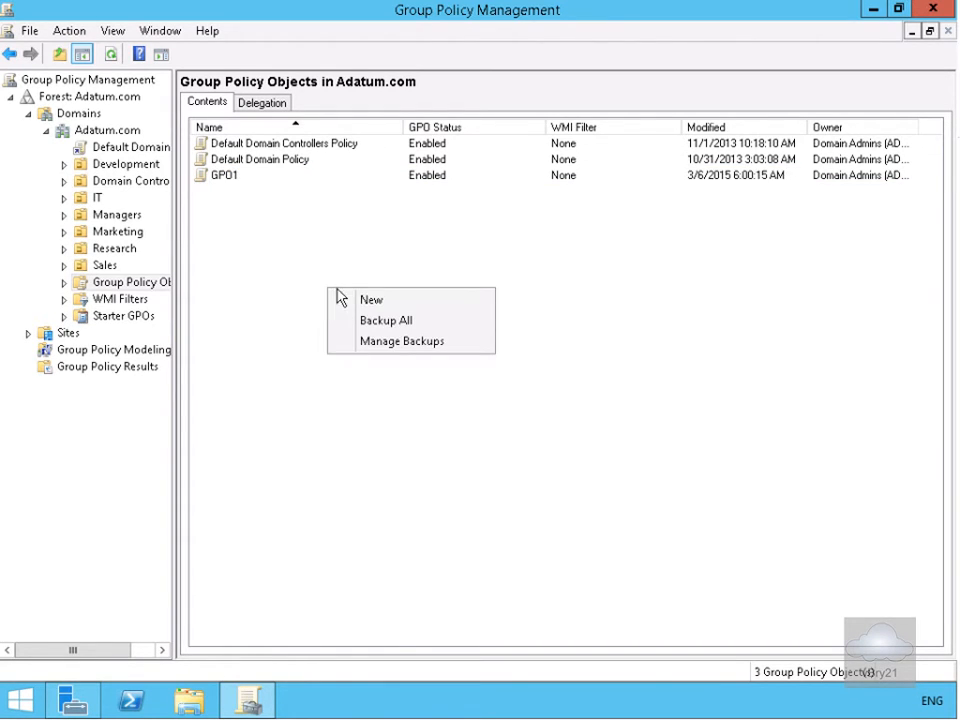
right_click(327, 296)
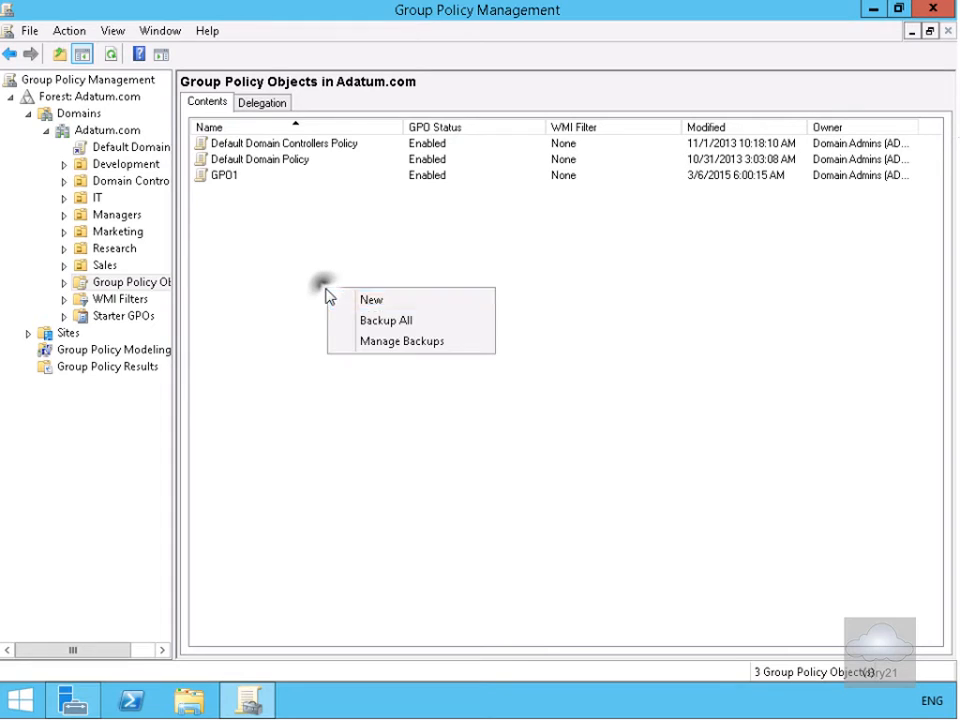
Copy GPO1 and paste it into the Group Policy Objects container of Adatum.com, using the default permissions for new GPOs.
right_click(209, 177)
mouse_move(272, 207)
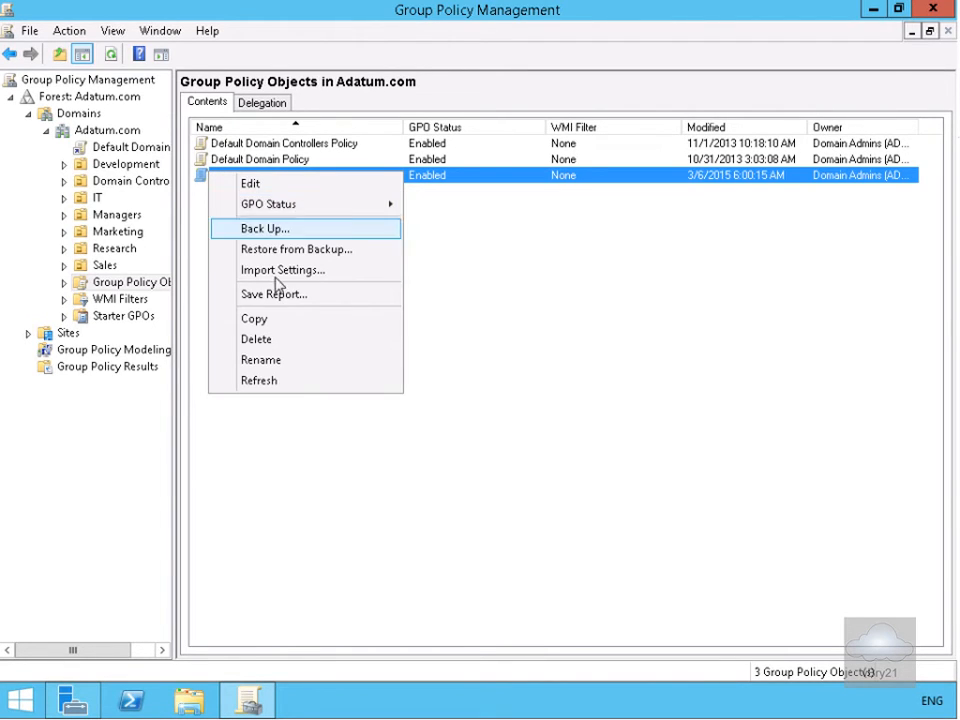
click(273, 320)
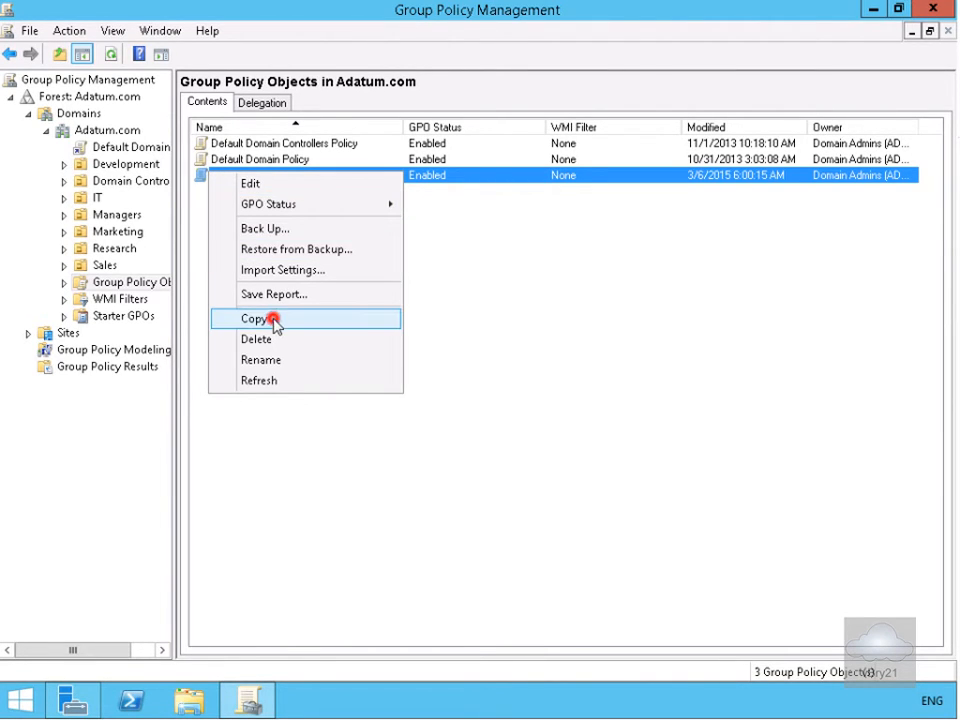
right_click(117, 282)
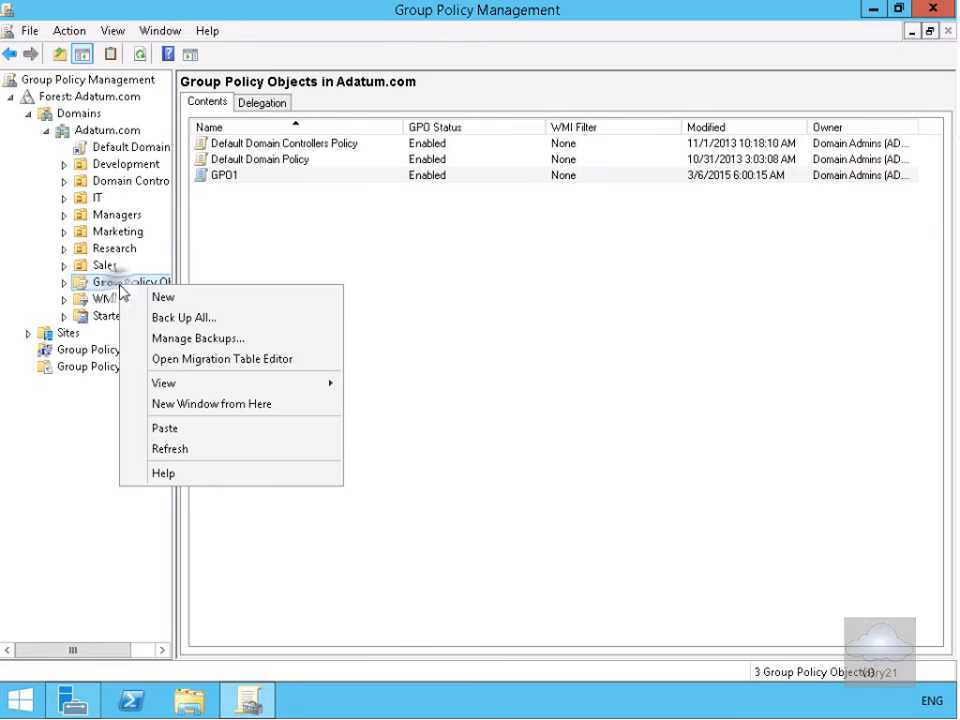
click(166, 428)
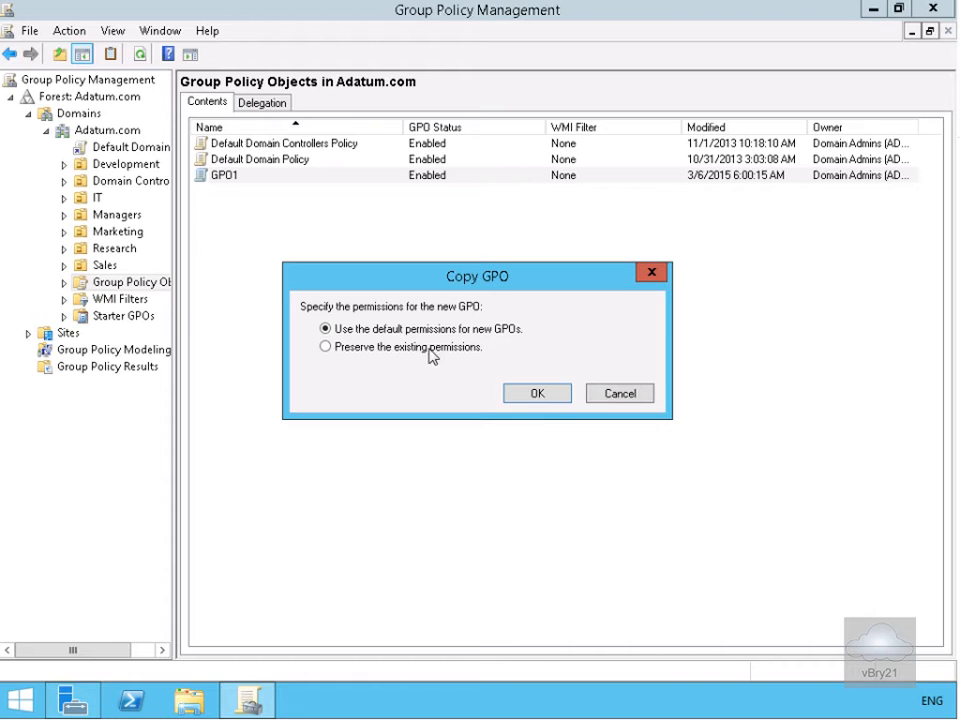
click(529, 396)
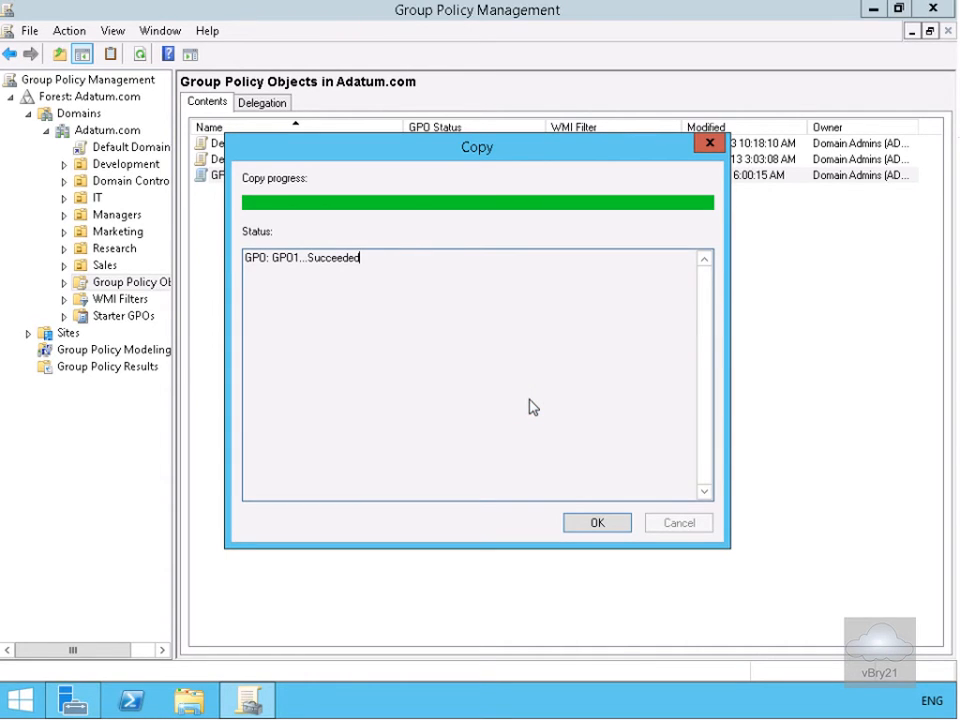
click(602, 523)
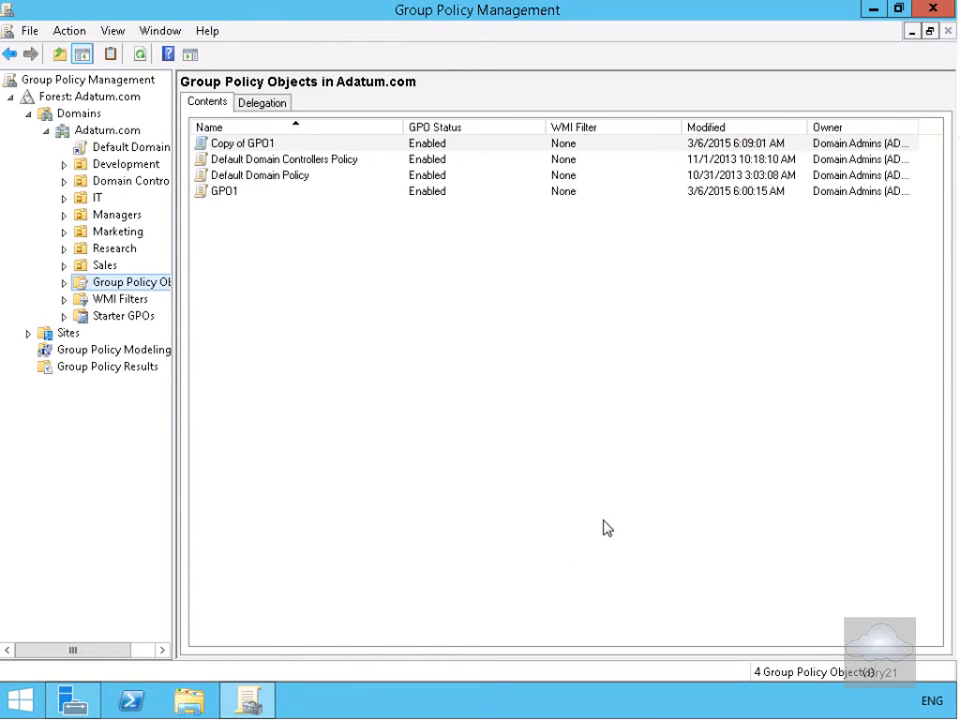
Rename the copy of GPO1 as GPO2.
right_click(242, 146)
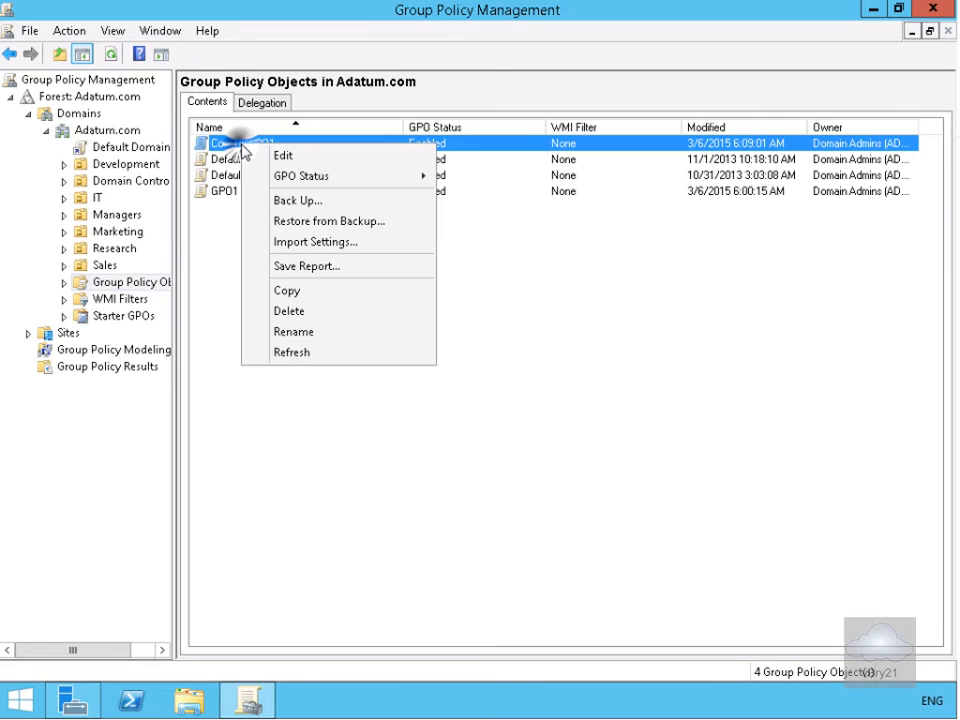
click(304, 337)
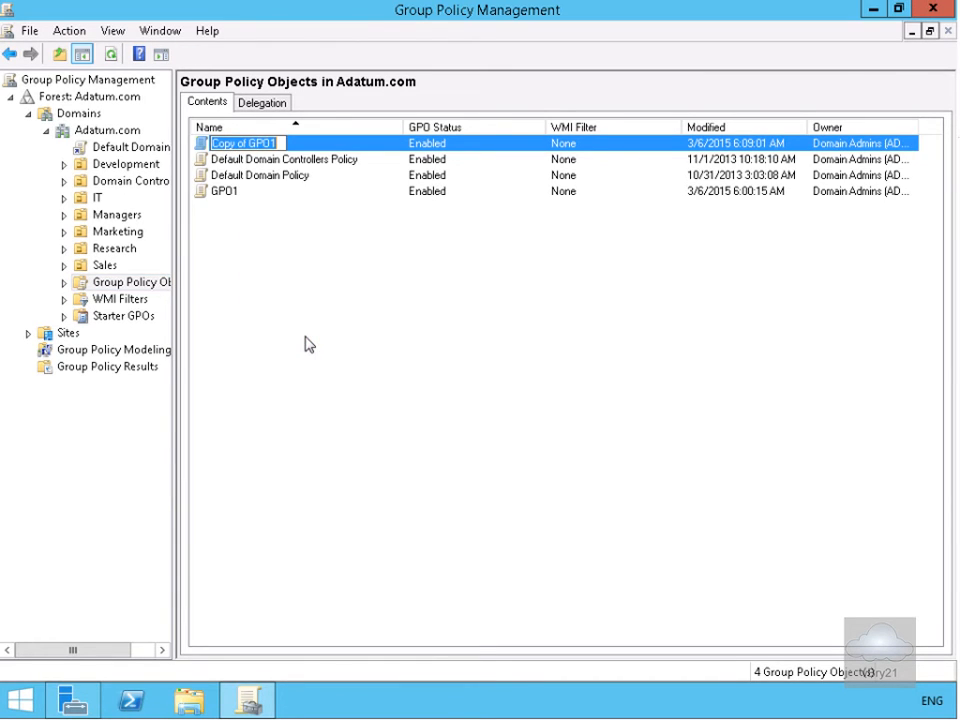
text(GPO2)
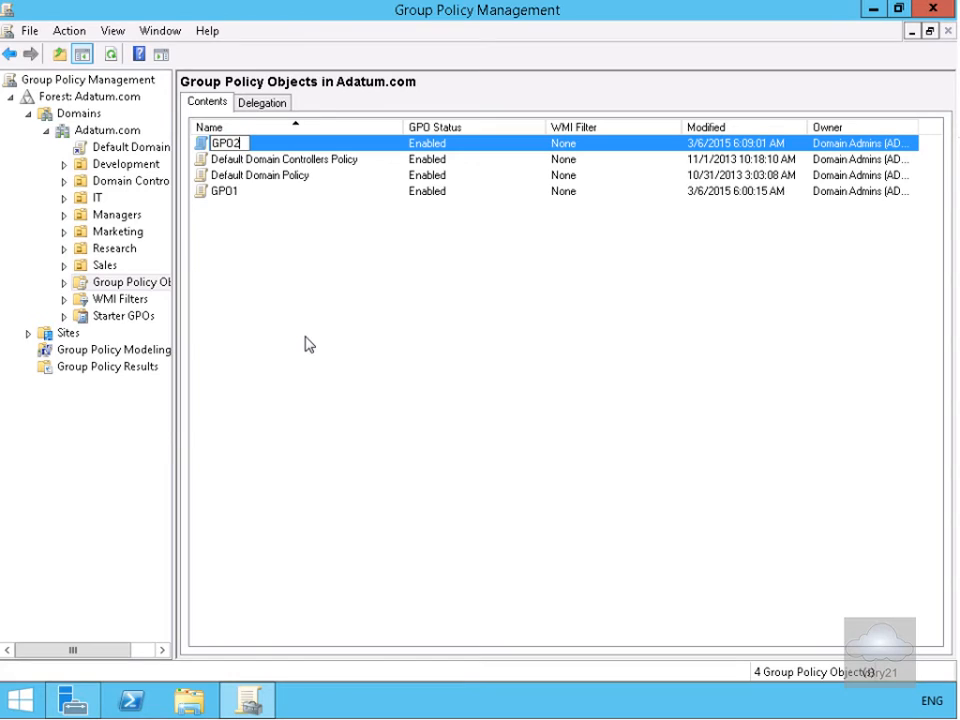
key(Return)
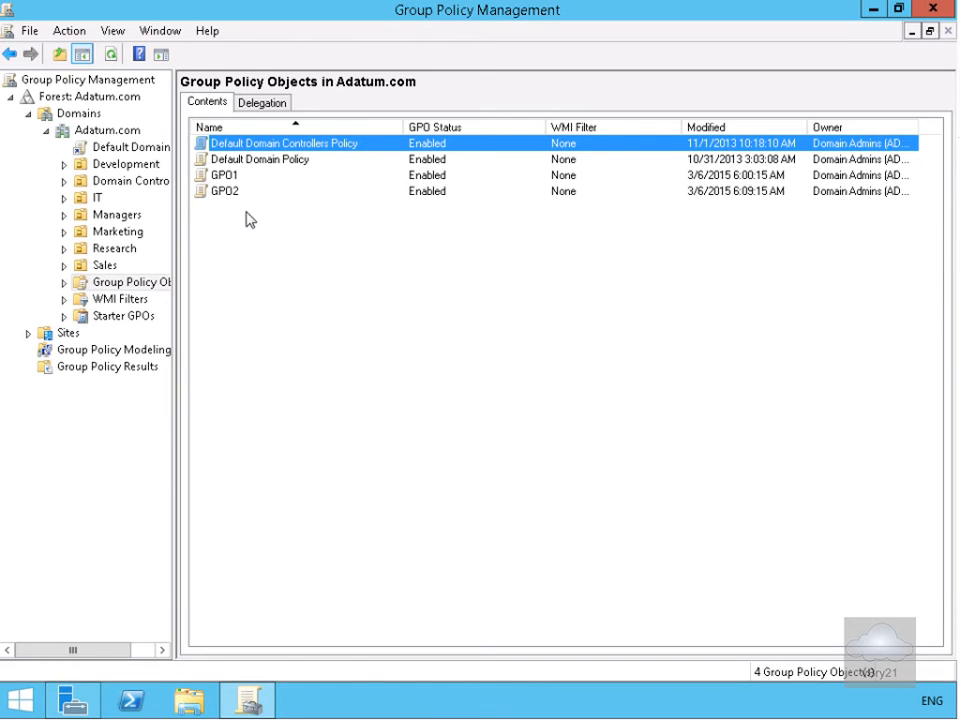
Back up GPO1 to the location c:\ without a description.
right_click(229, 180)
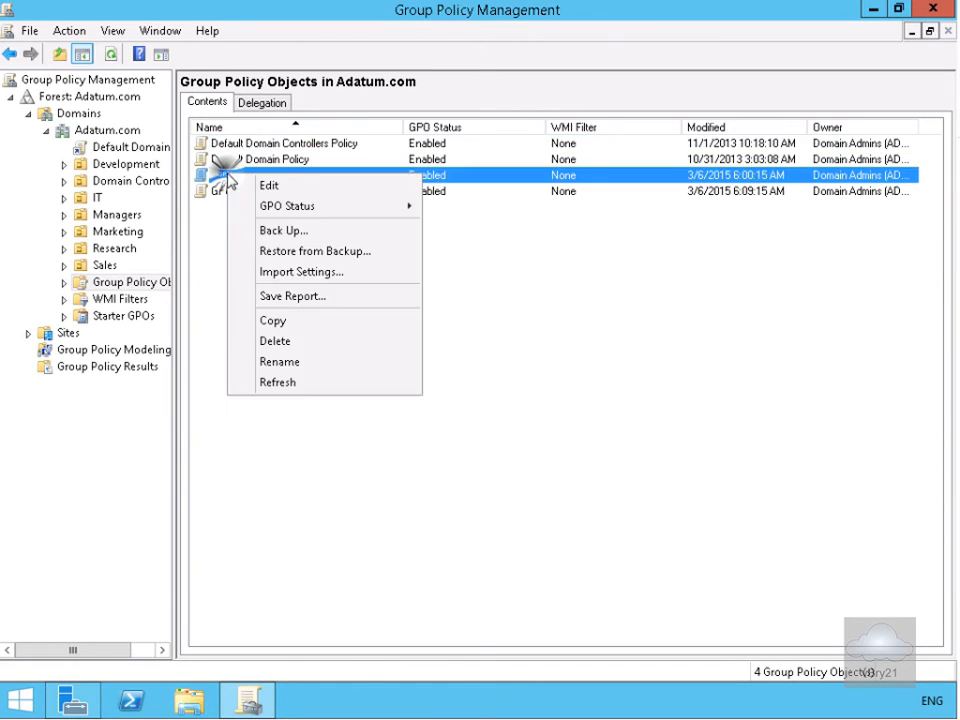
click(292, 231)
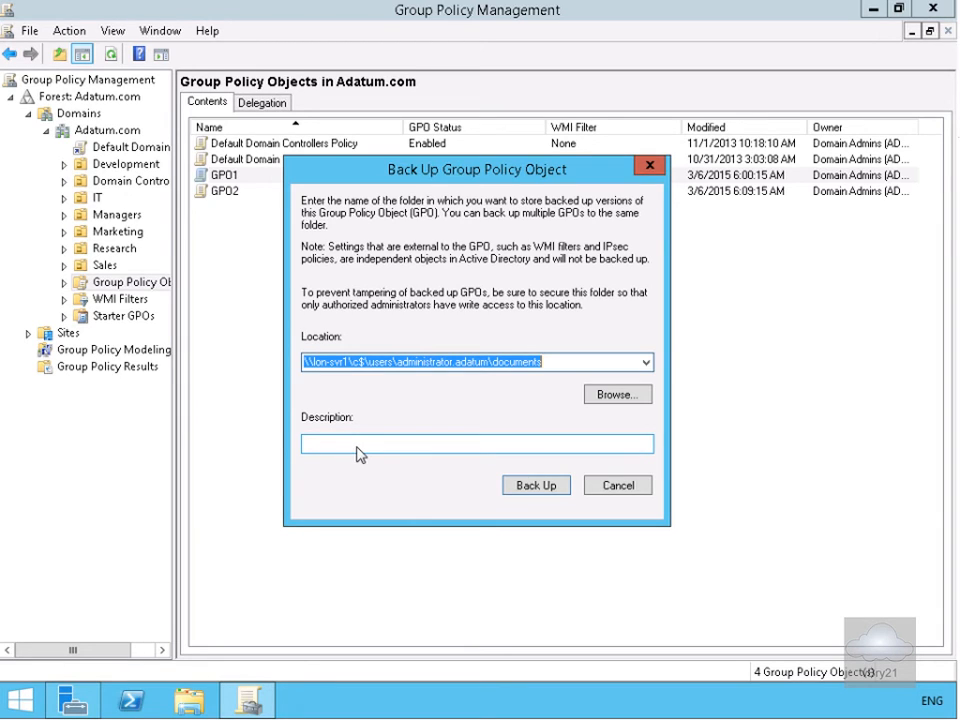
text(c:\)
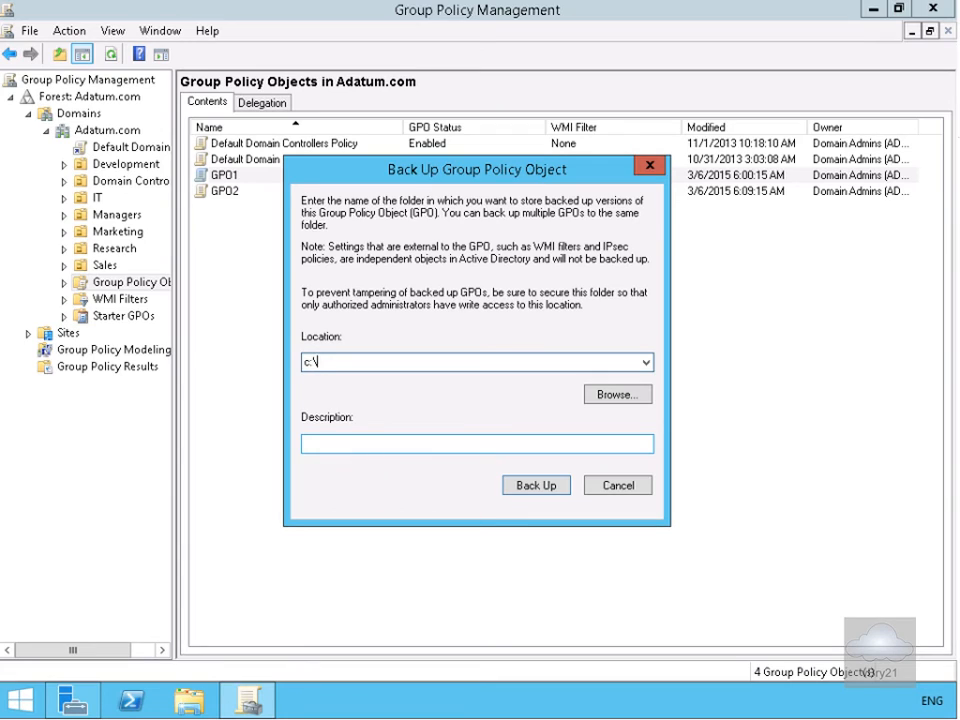
click(520, 485)
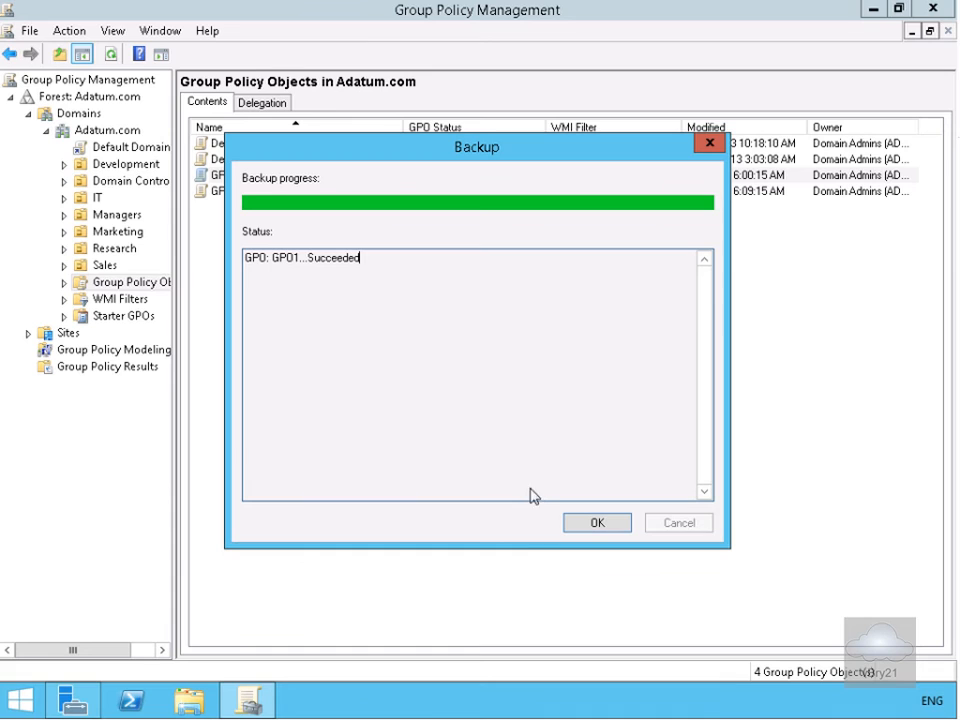
click(589, 520)
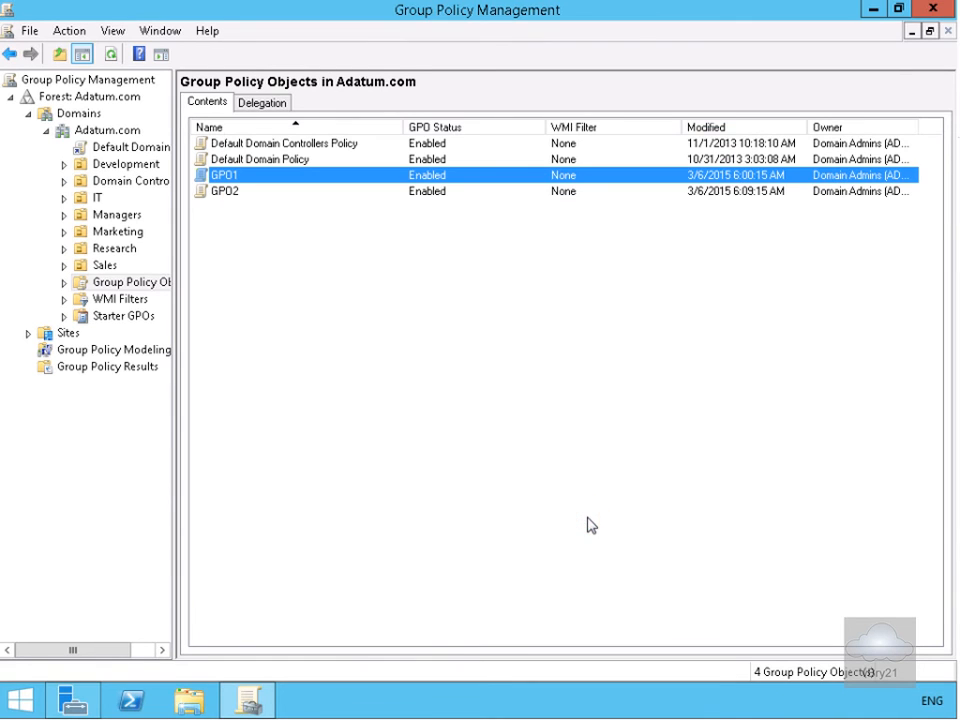
Create a new GPO named "Adatum Import" in the Group Policy Objects container, without a source starter GPO.
right_click(115, 286)
click(185, 302)
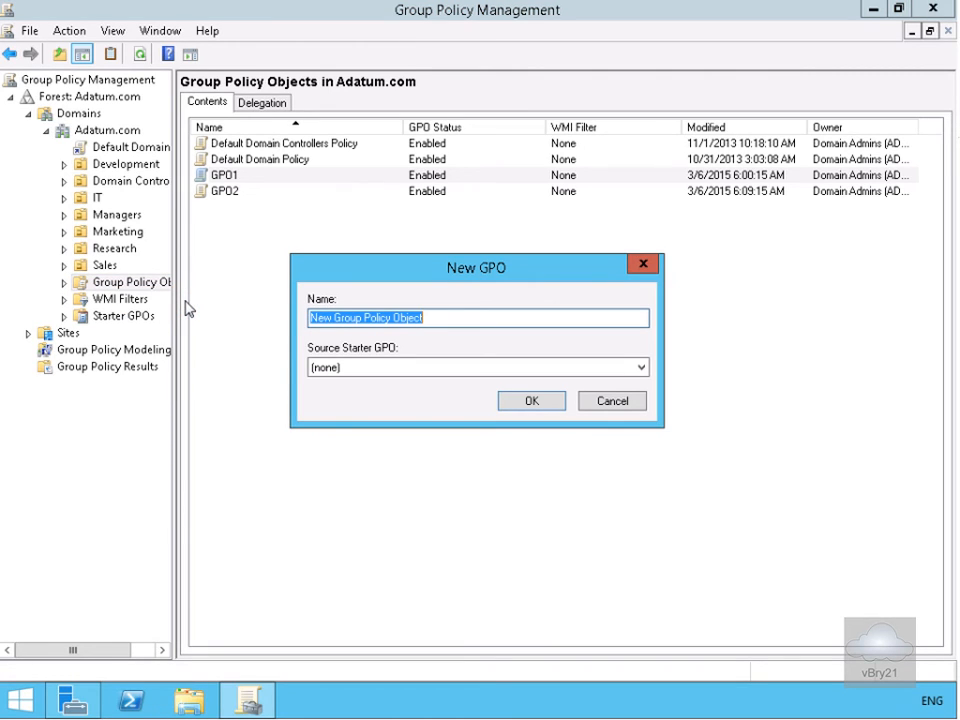
text(Adatum Import)
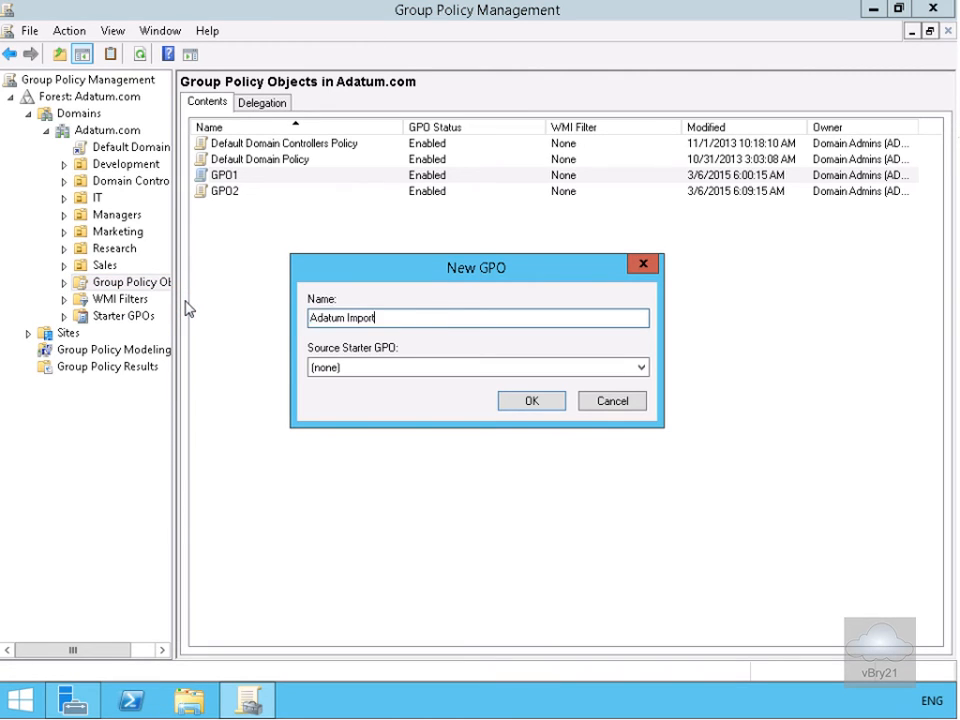
key(Return)
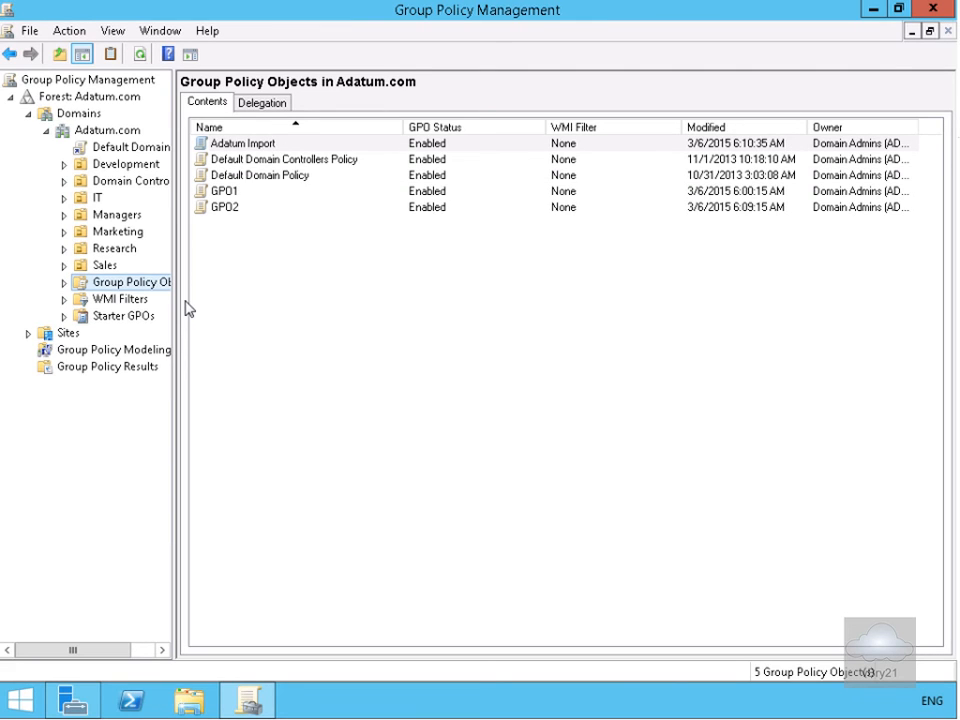
Import the settings of the backed-up GPO1 from the backup folder c:\ into the Adatum Import GPO, without backing up its existing settings.
right_click(234, 150)
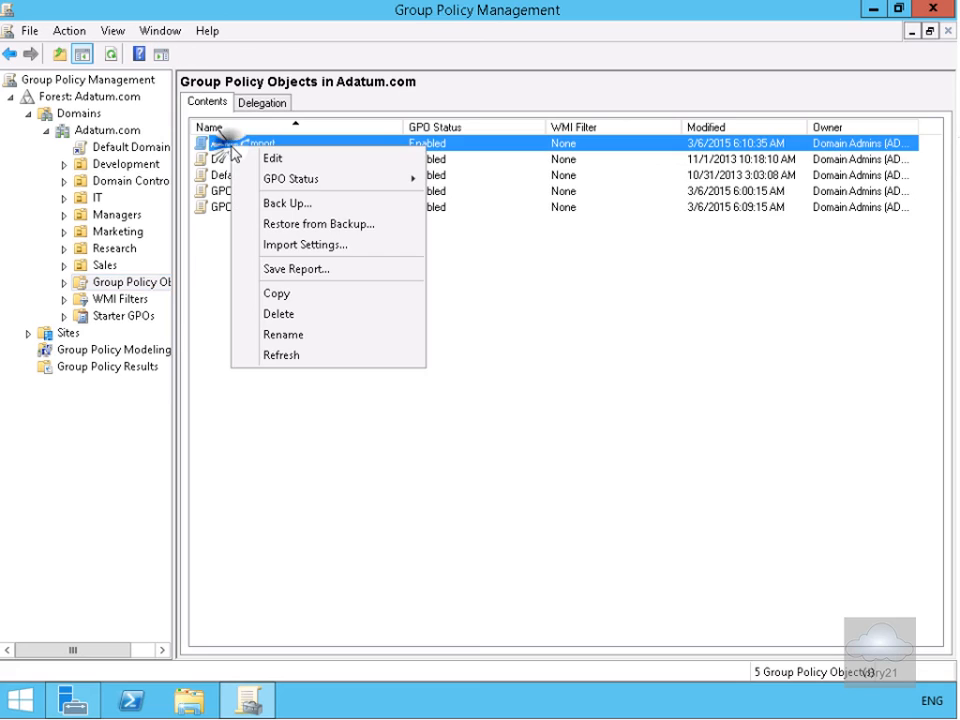
click(296, 243)
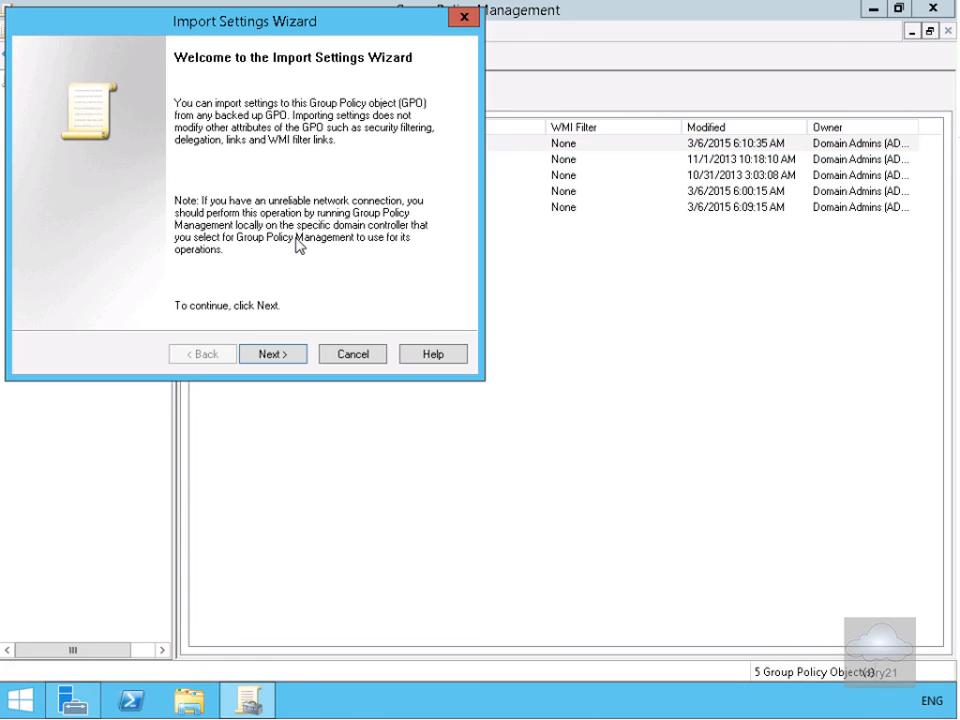
click(296, 355)
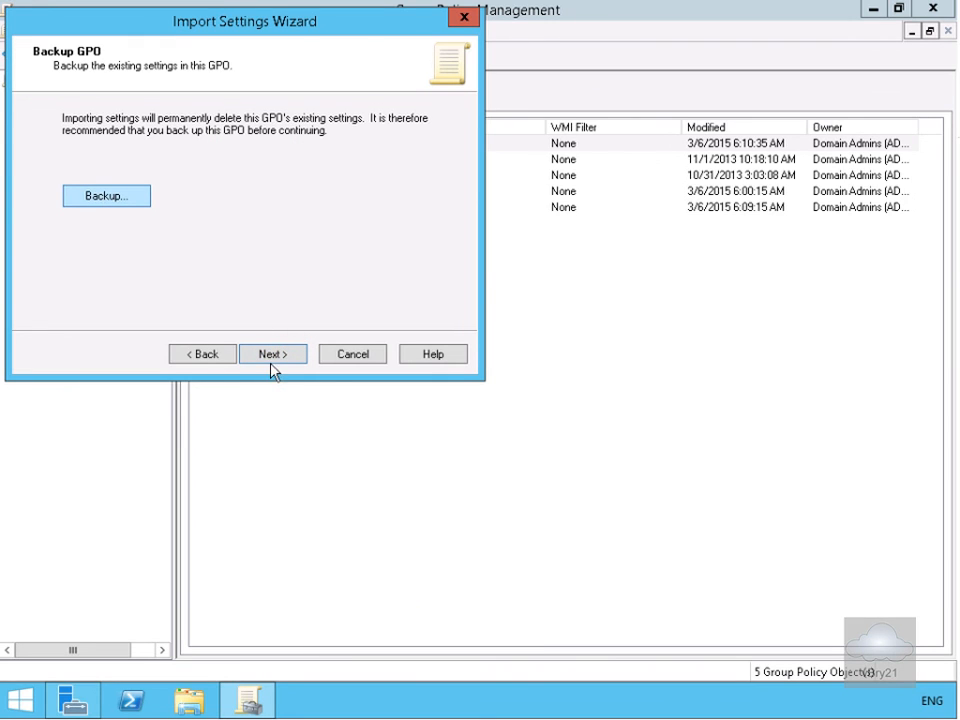
click(270, 355)
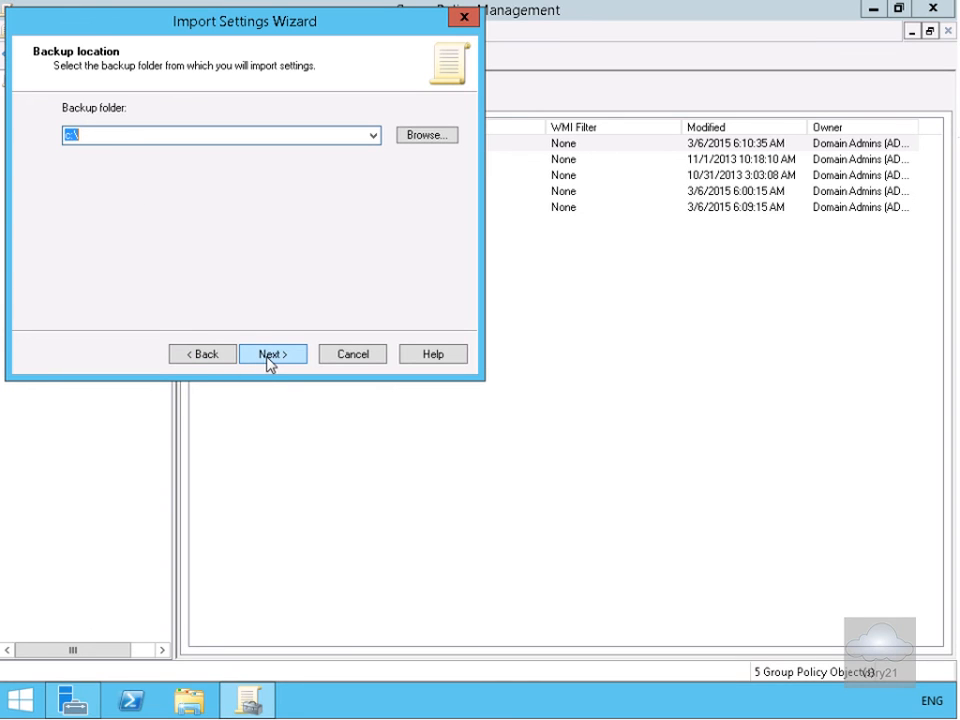
click(269, 358)
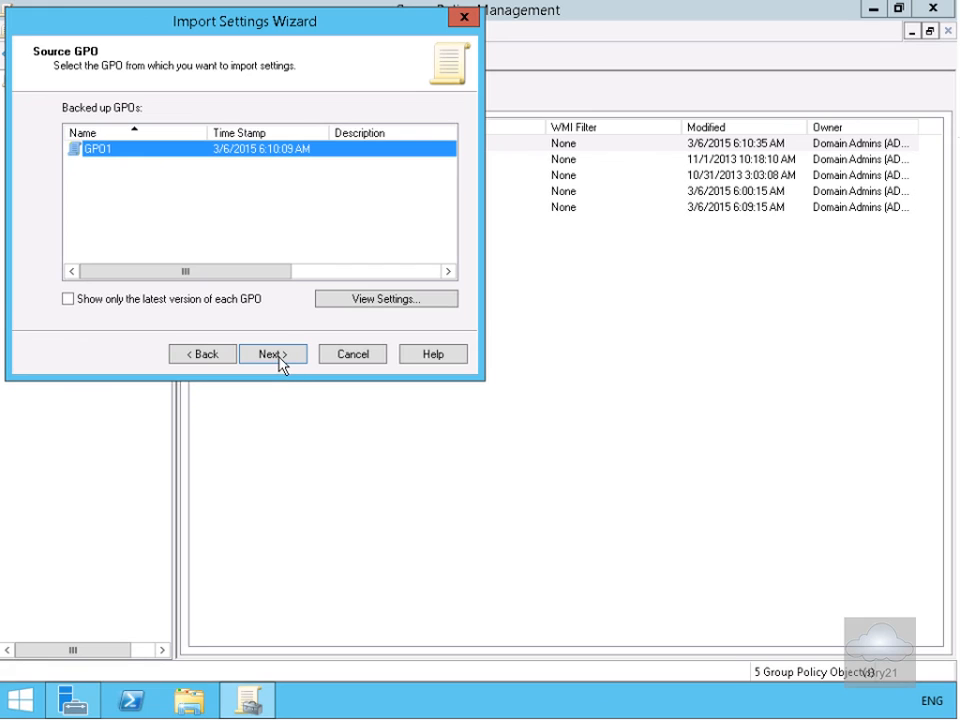
click(280, 361)
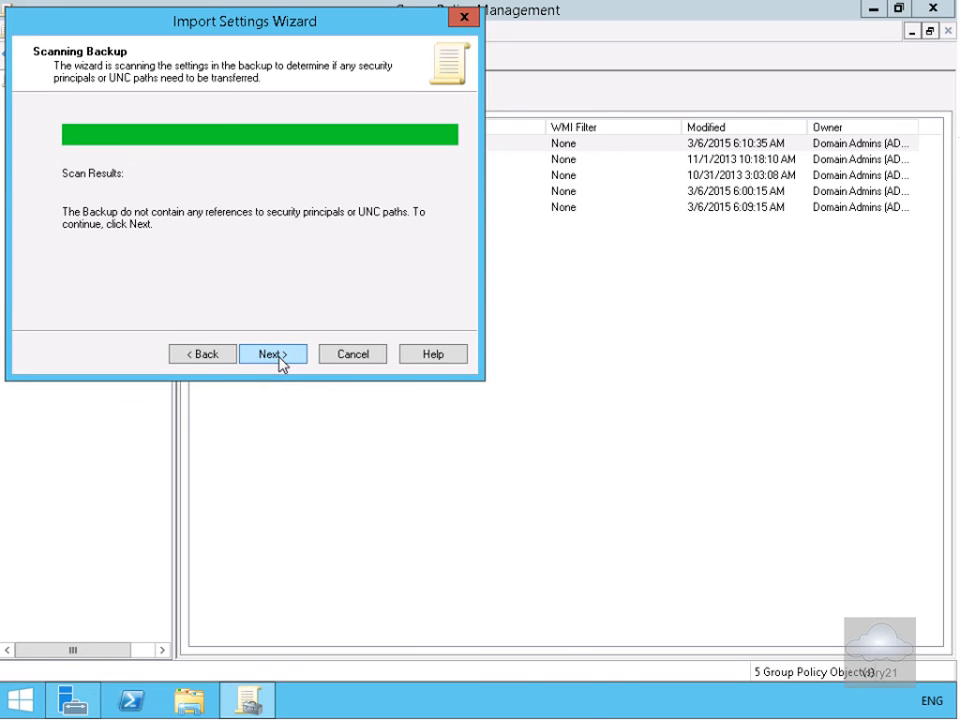
click(280, 362)
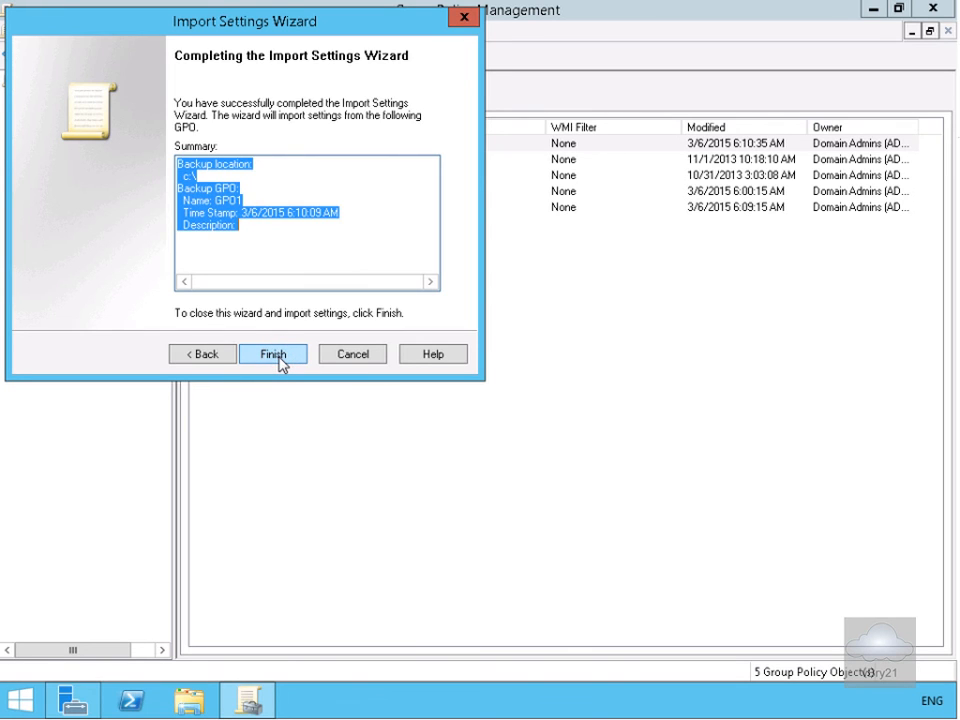
click(280, 362)
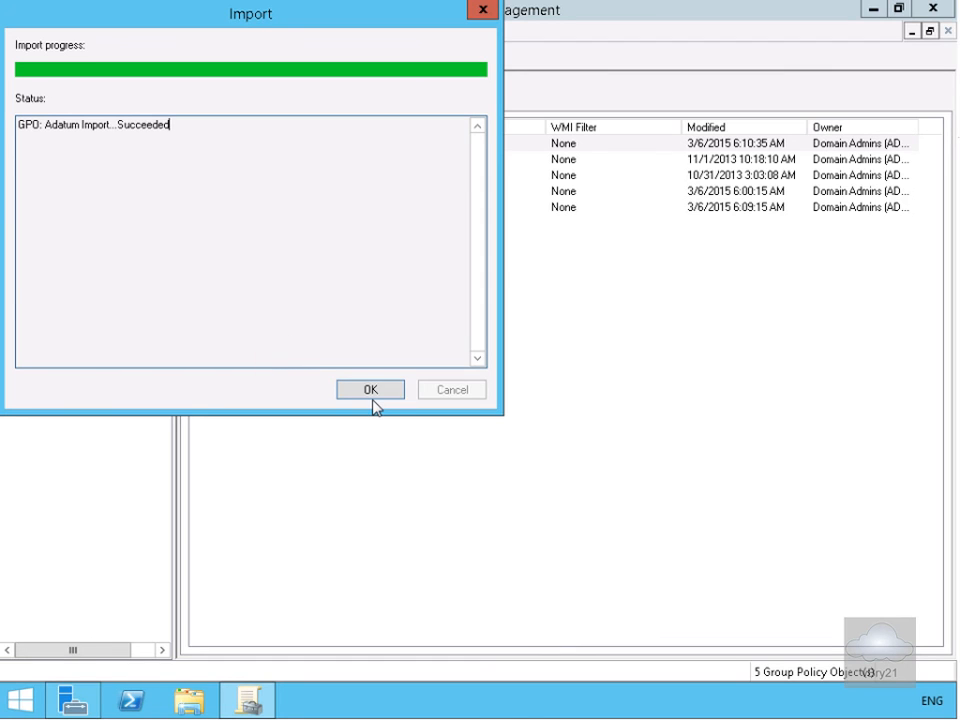
click(371, 399)
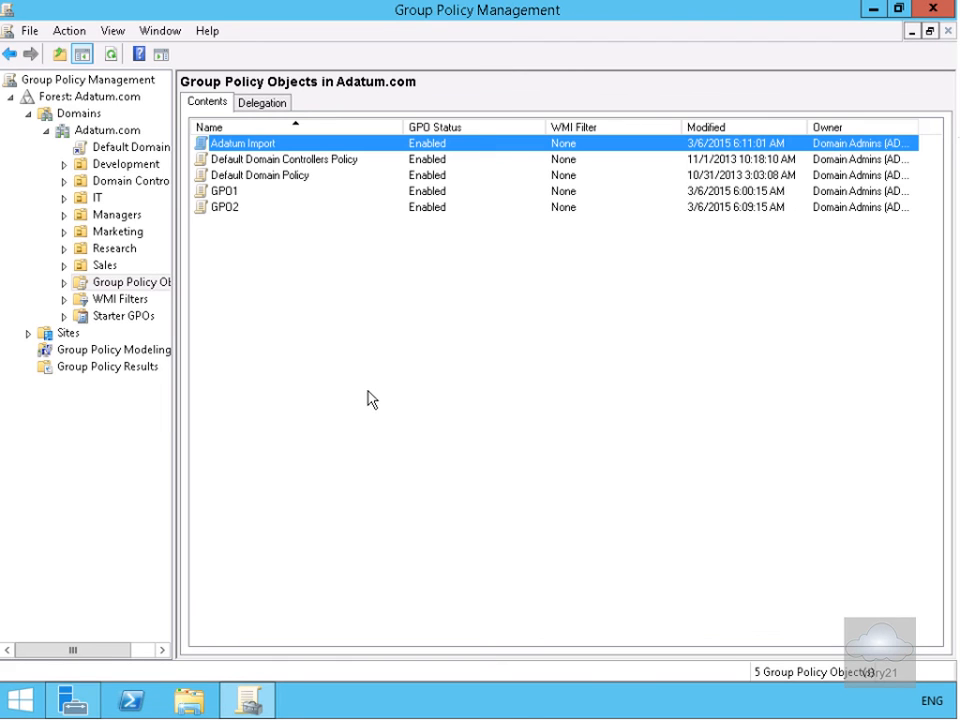